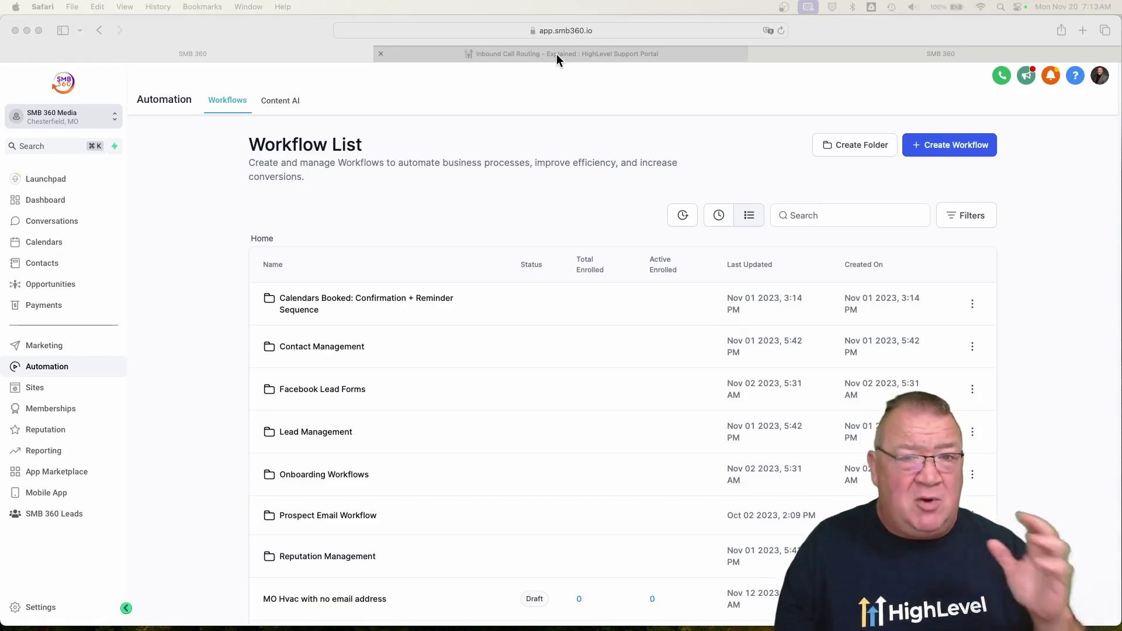
- Switch to the Inbound Call Routing support article and examine its flowchart from the question on the Twilio number's assigned user
click(557, 53)
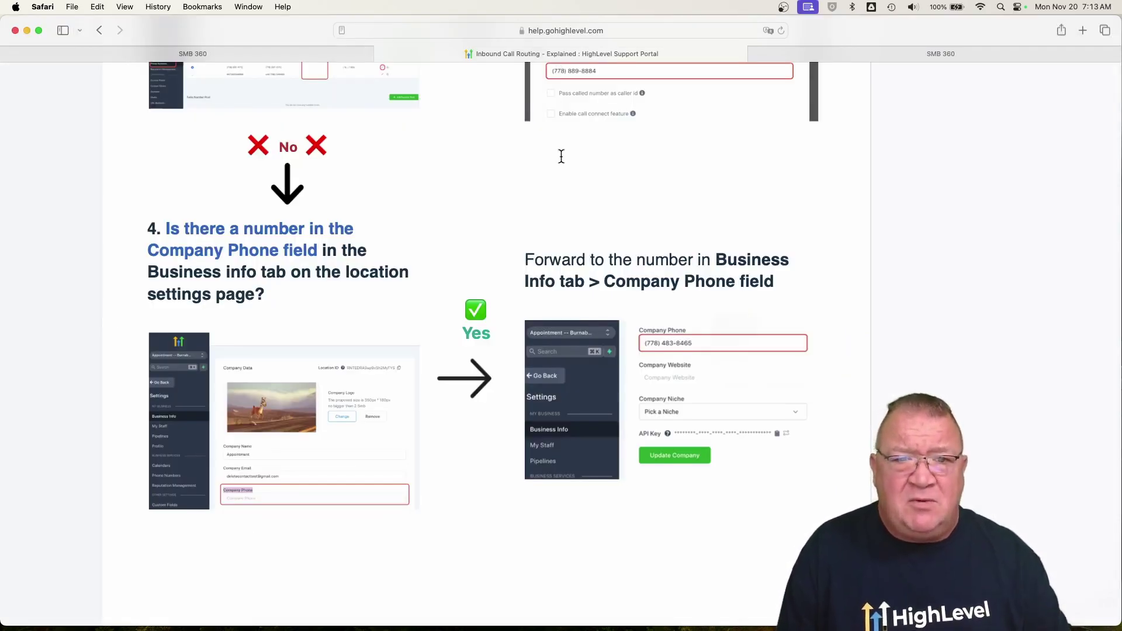
scroll(561, 156, up, 20)
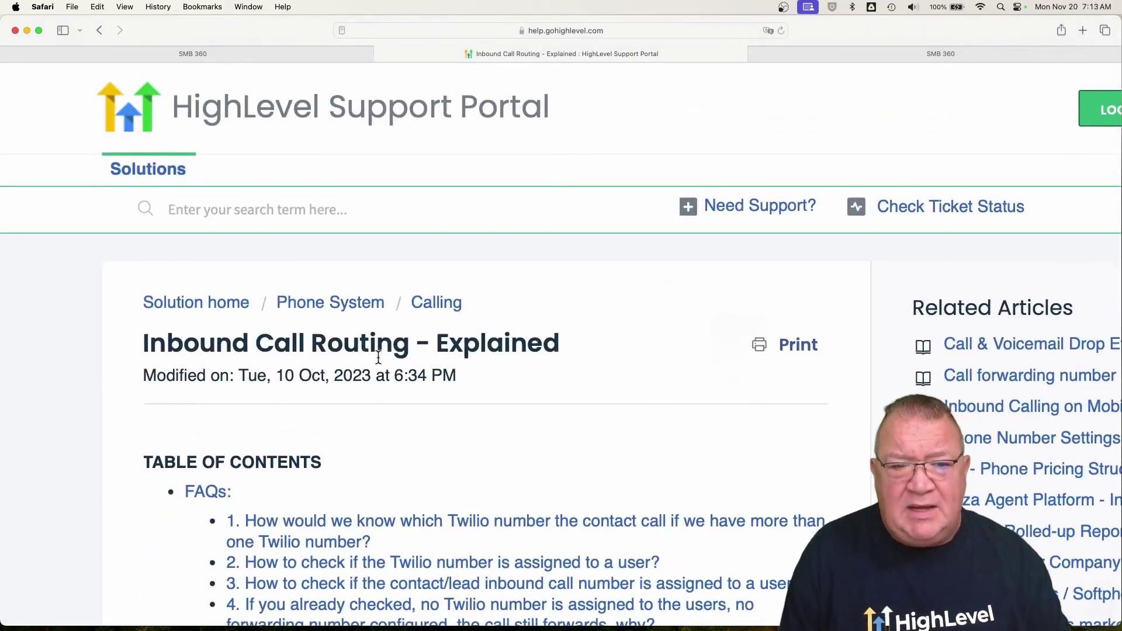
scroll(850, 470, down, 10)
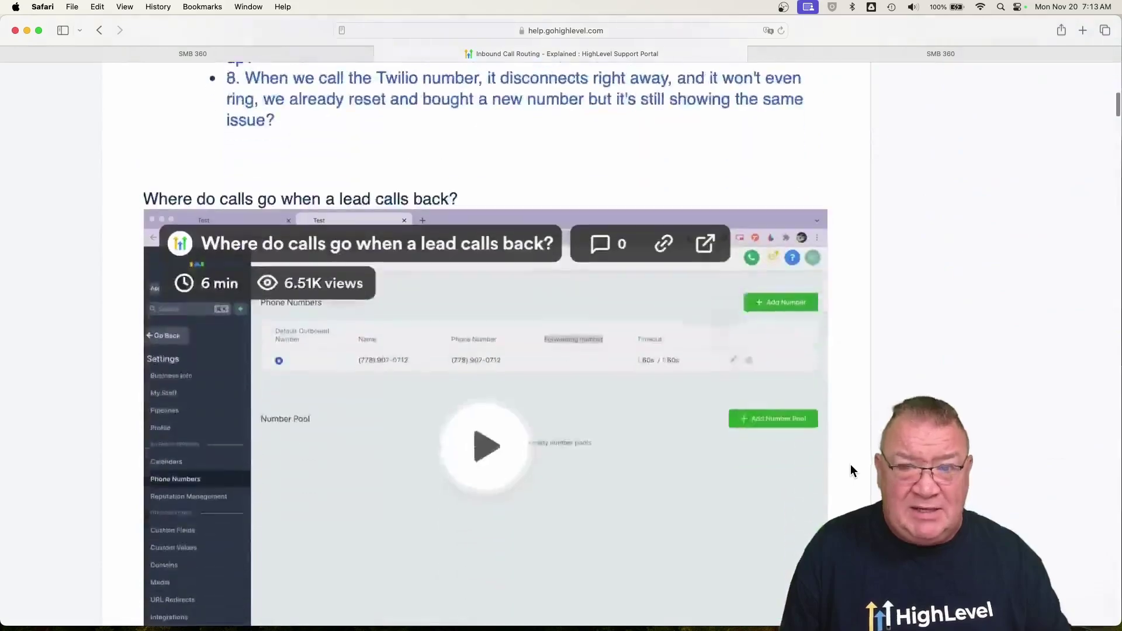
scroll(851, 471, down, 10)
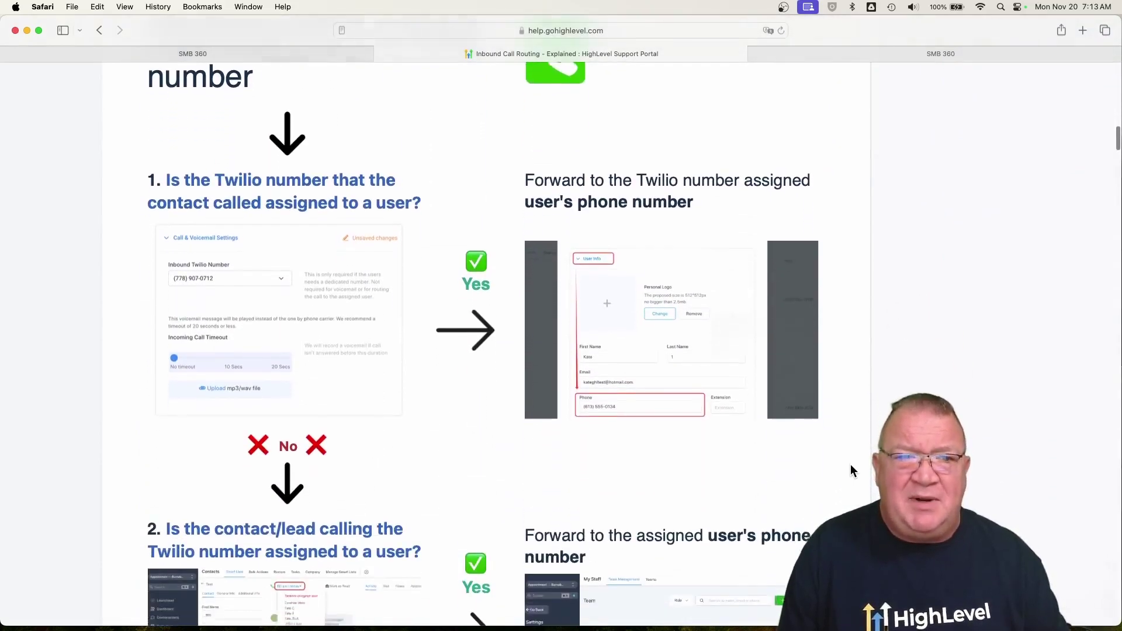
scroll(850, 471, down, 2)
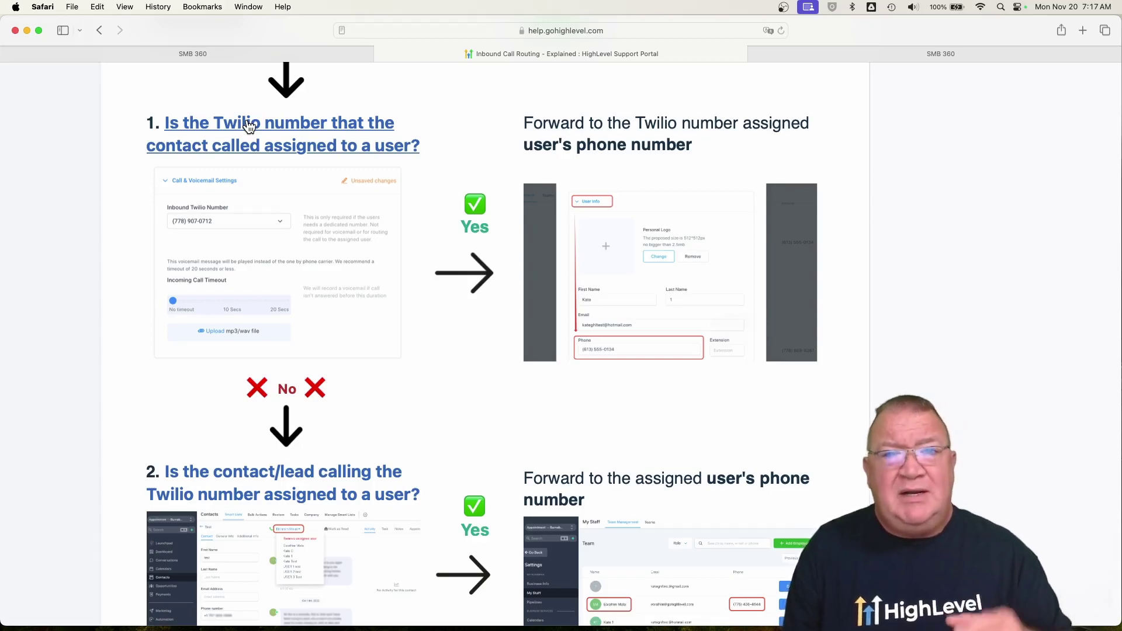
- Return to the SMB 360 account and open the agency owner's user record for editing in the staff settings
click(228, 55)
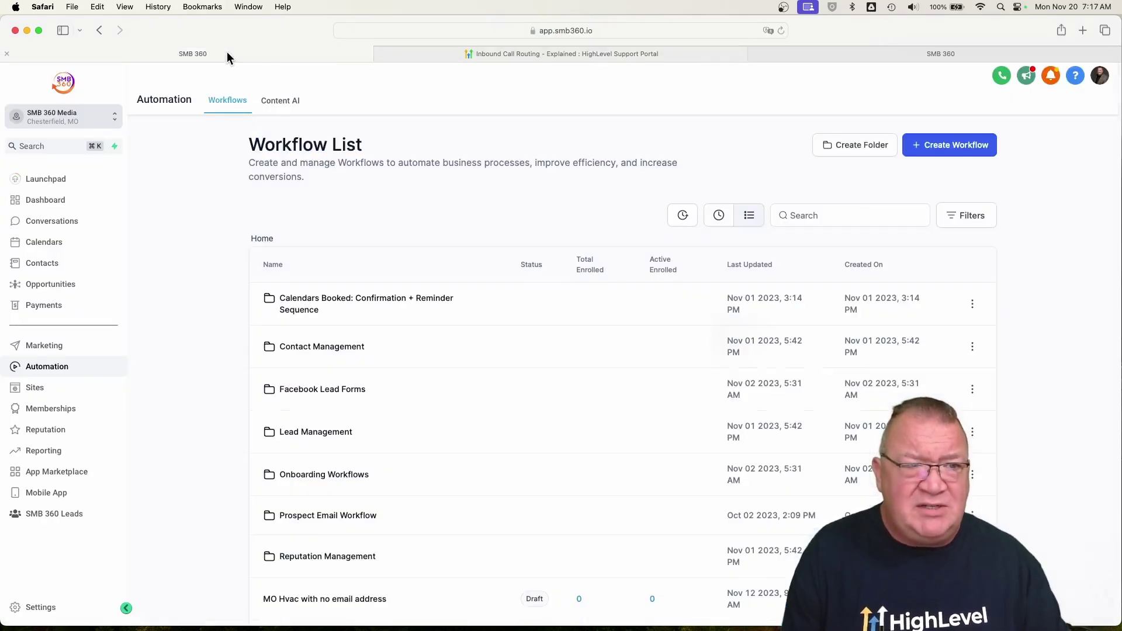
click(44, 607)
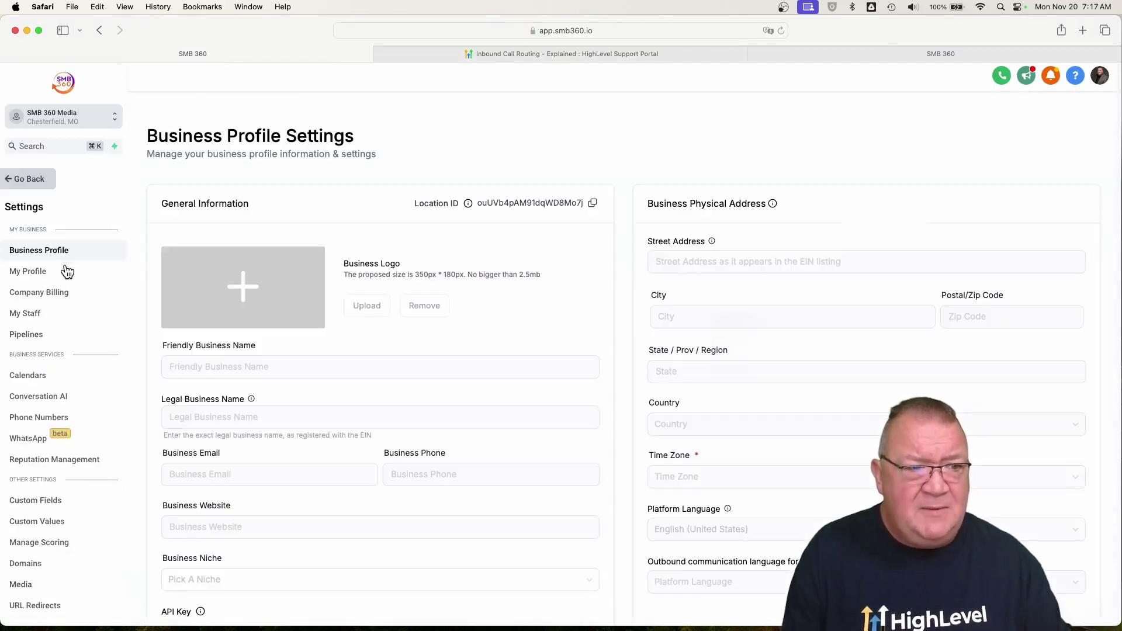
click(29, 314)
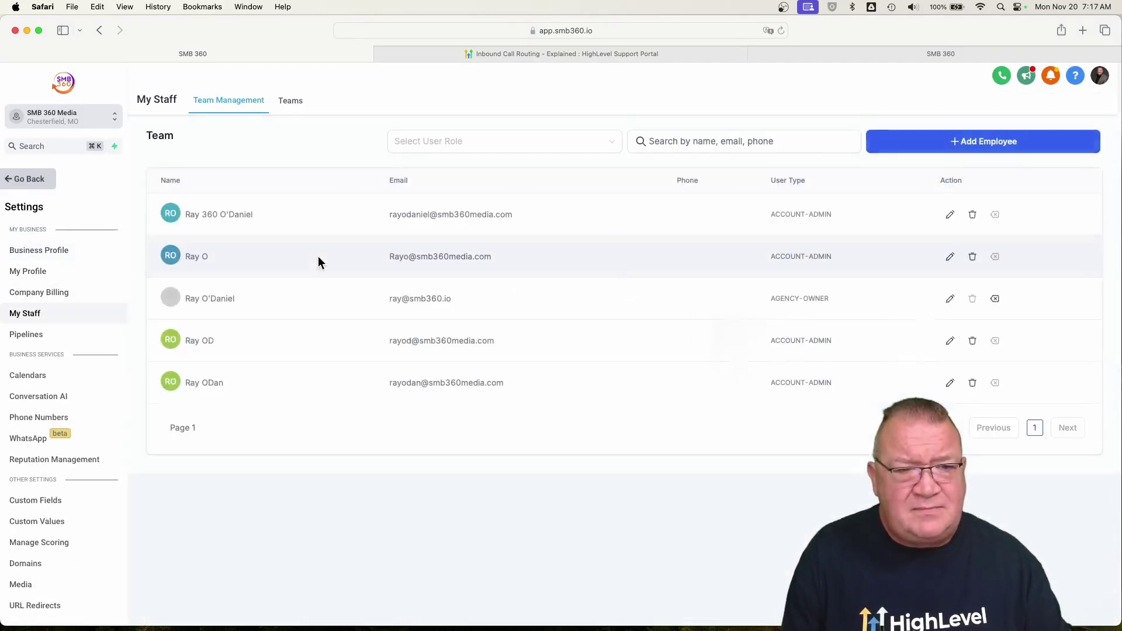
click(950, 300)
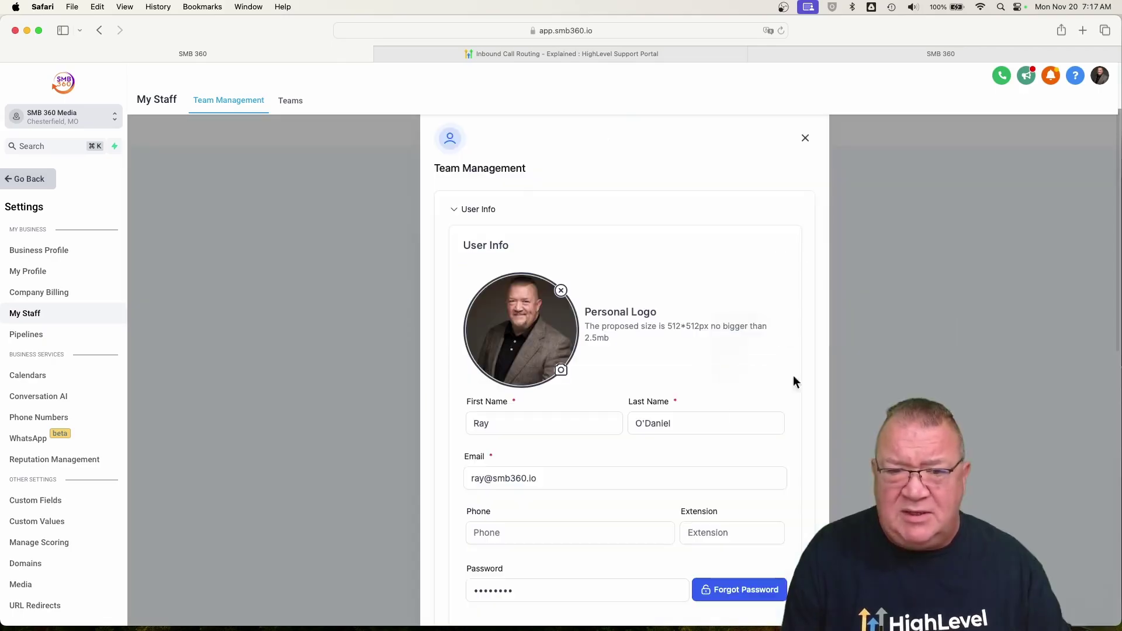
- Examine the user's Call & Voicemail Settings, including inbound Twilio number, call forwarding and voicemail timeout, and close the record
scroll(718, 520, down, 10)
click(474, 461)
scroll(665, 475, down, 5)
scroll(665, 476, up, 3)
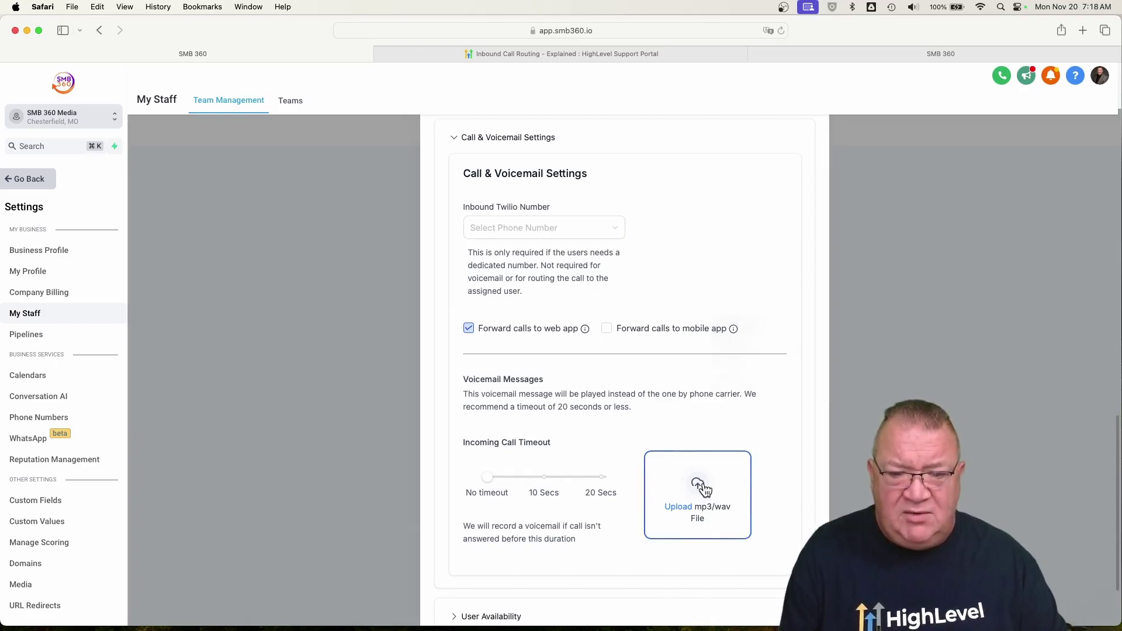
scroll(695, 483, up, 5)
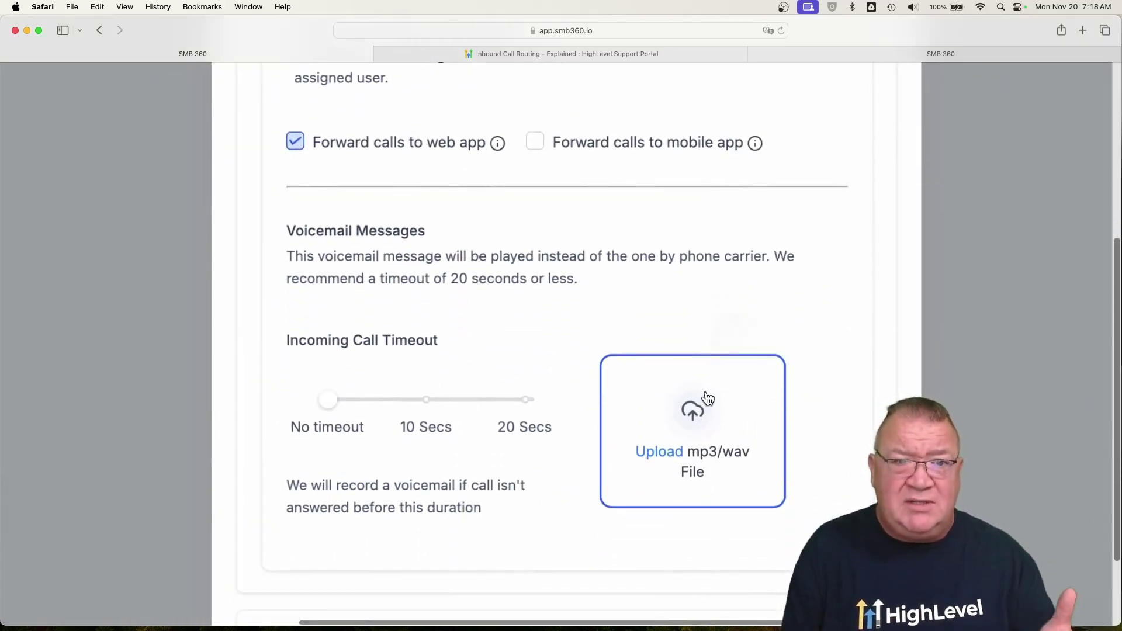
scroll(707, 397, down, 5)
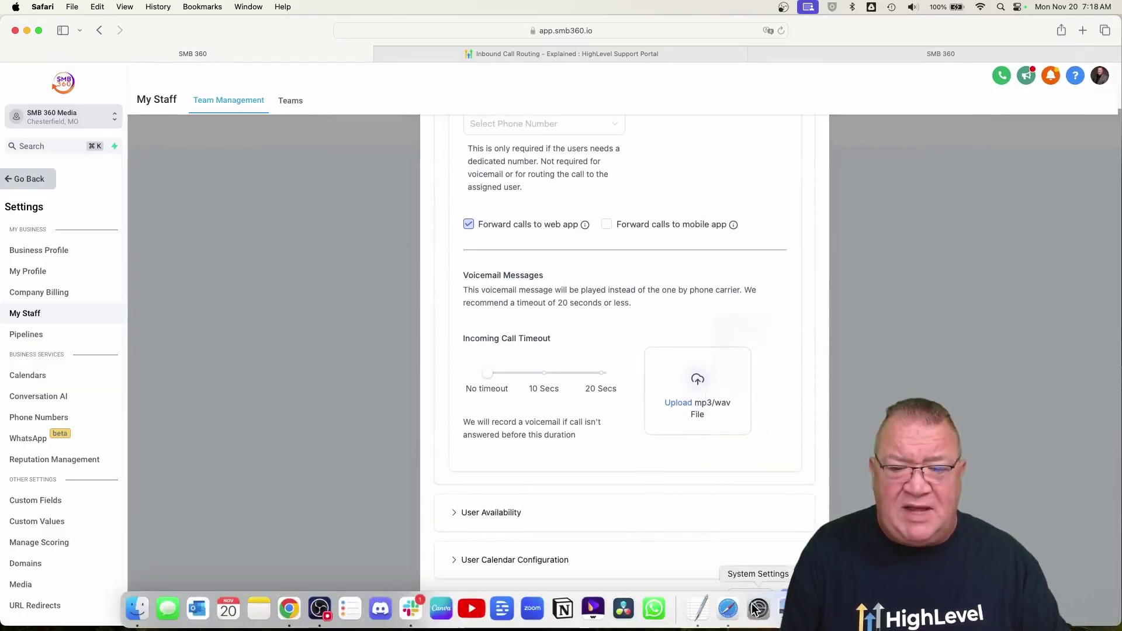
click(748, 600)
- Examine the routing article's questions on the lead's assigned user, the number's forwarding field and the Company Phone field
click(558, 54)
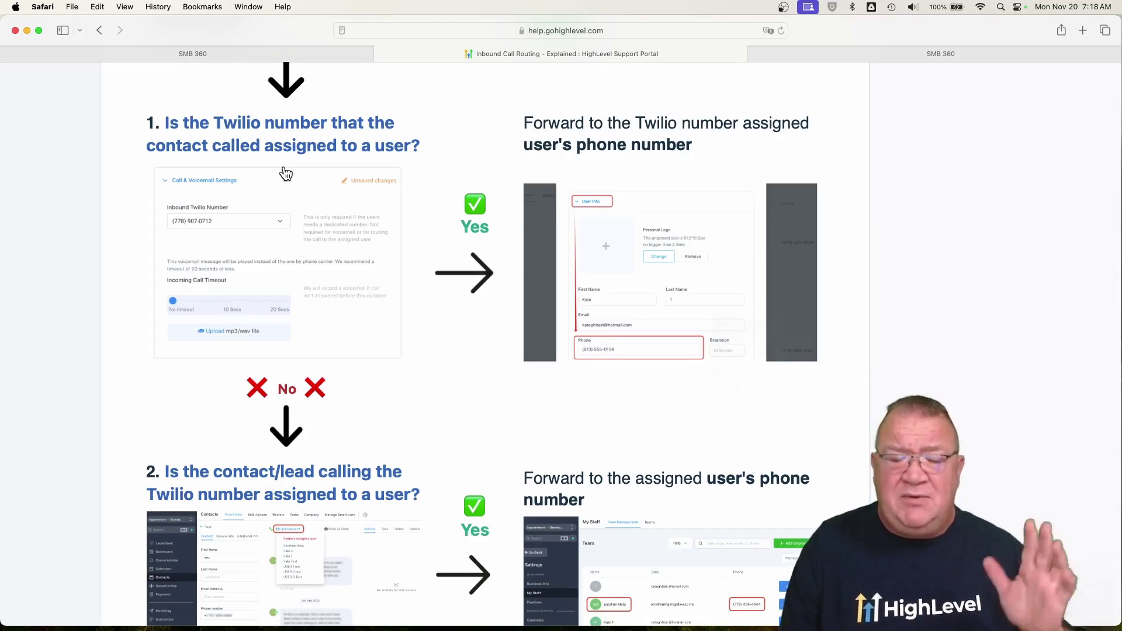
scroll(497, 307, down, 5)
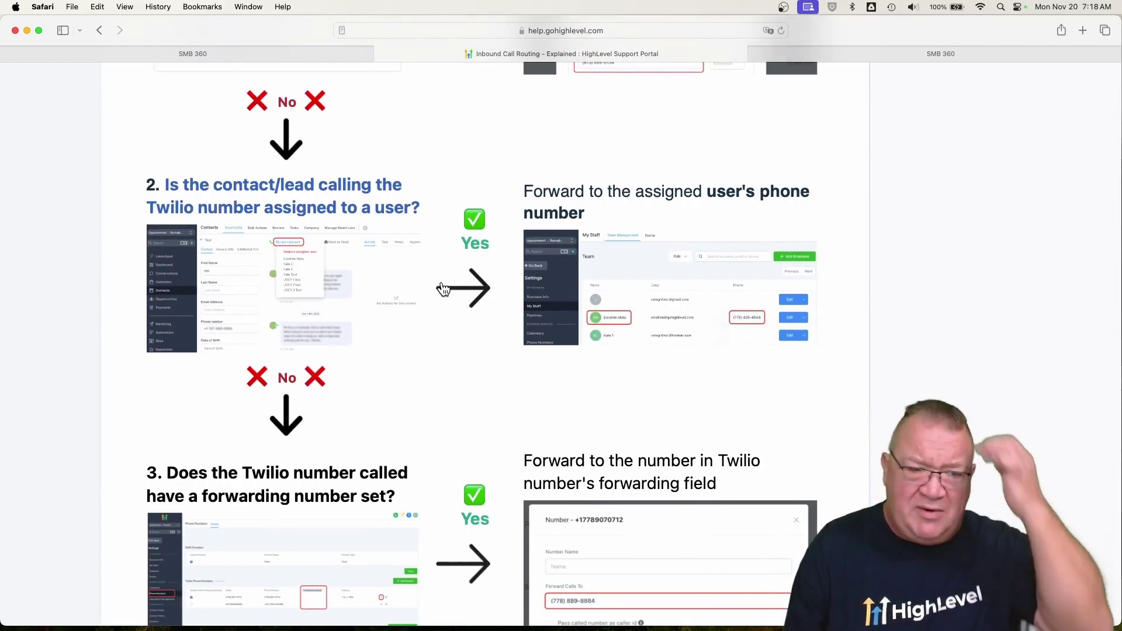
scroll(494, 323, down, 5)
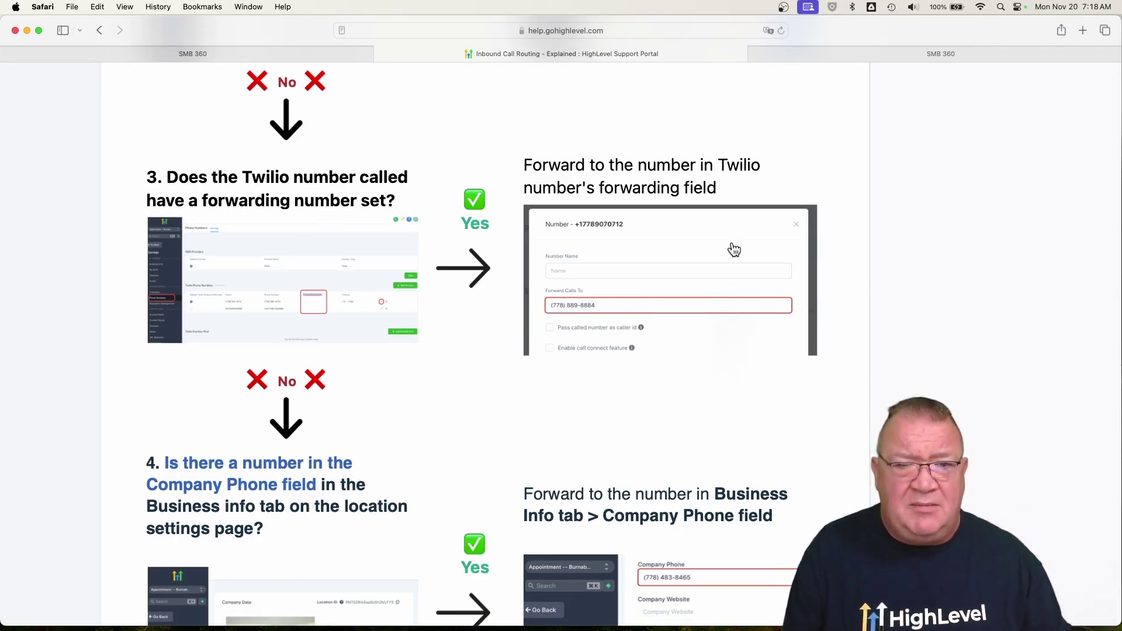
scroll(734, 251, down, 5)
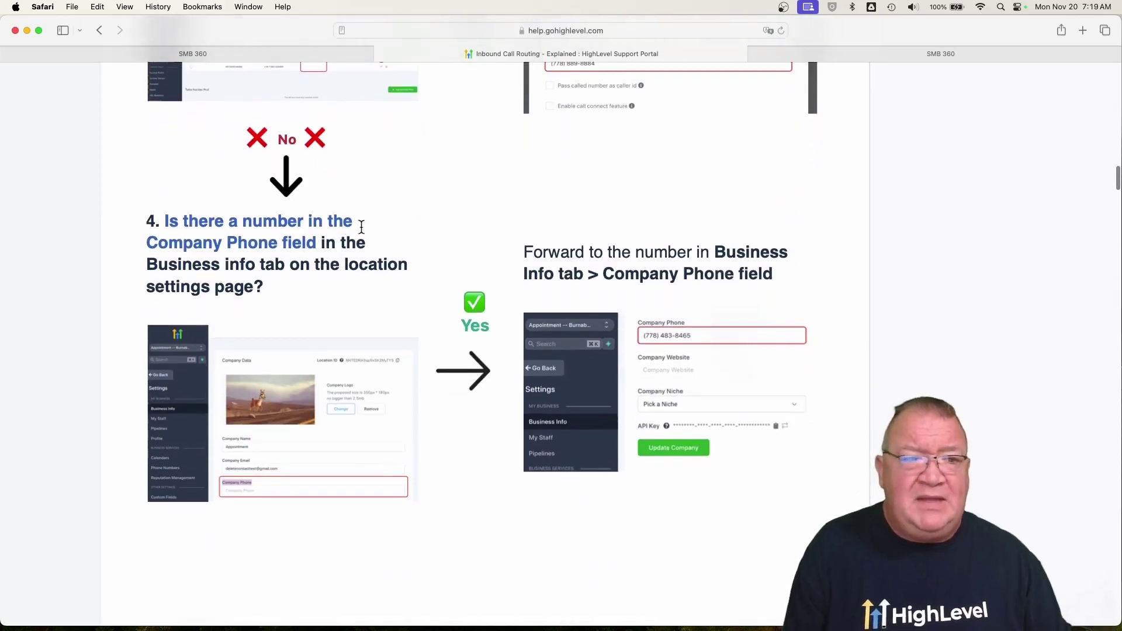
scroll(436, 234, up, 5)
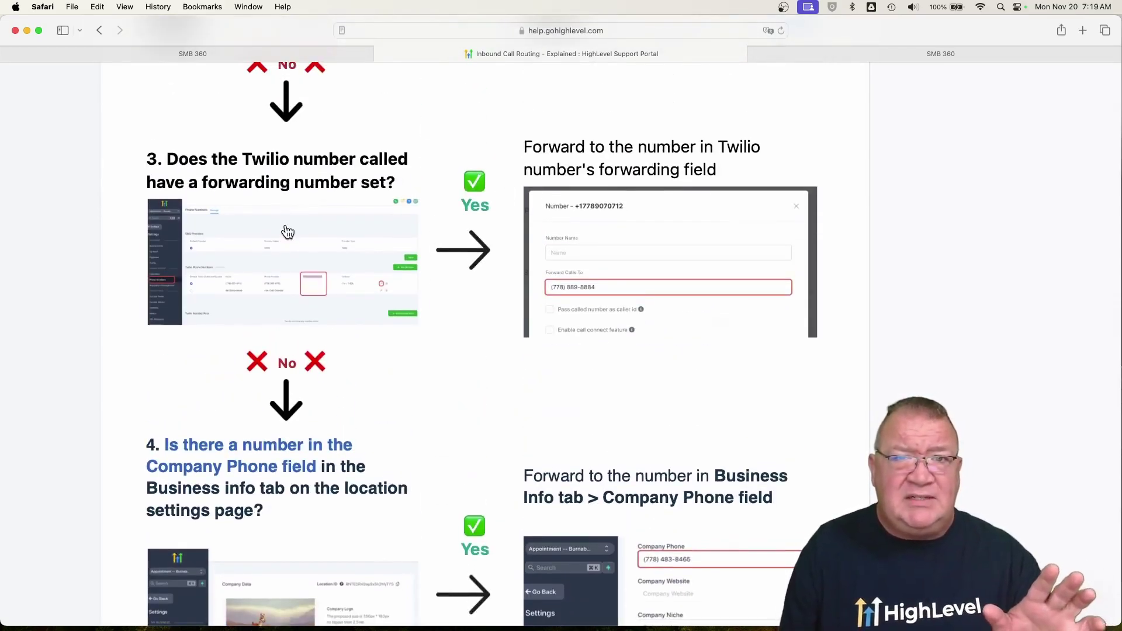
scroll(288, 232, down, 5)
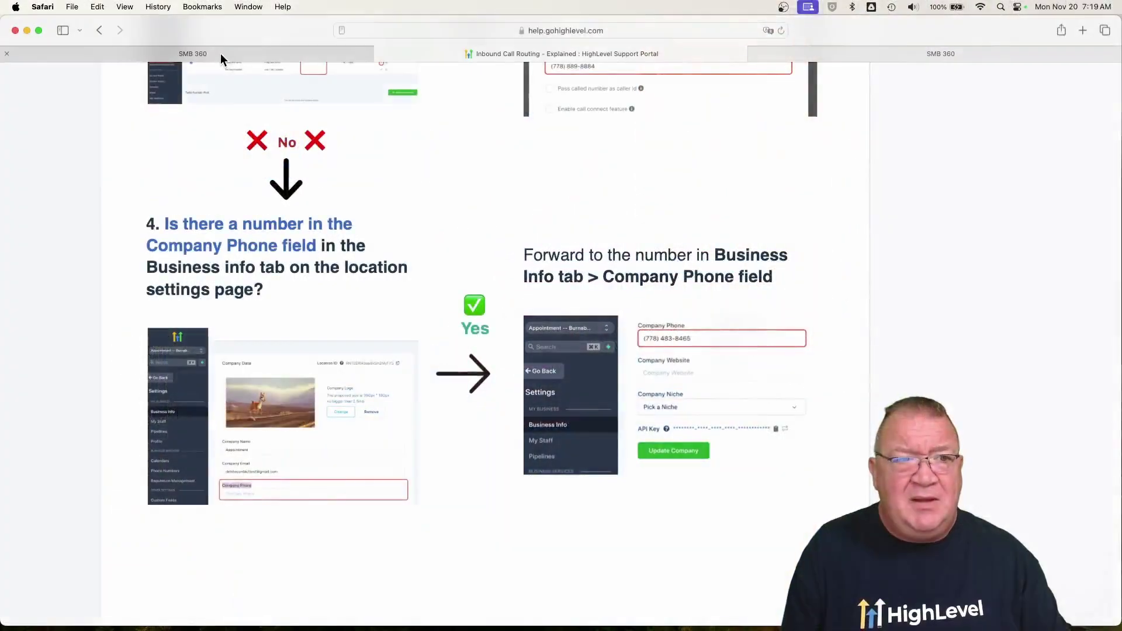
- Inspect the Forward Calls to field in the account phone number's configuration and close it without saving
click(220, 54)
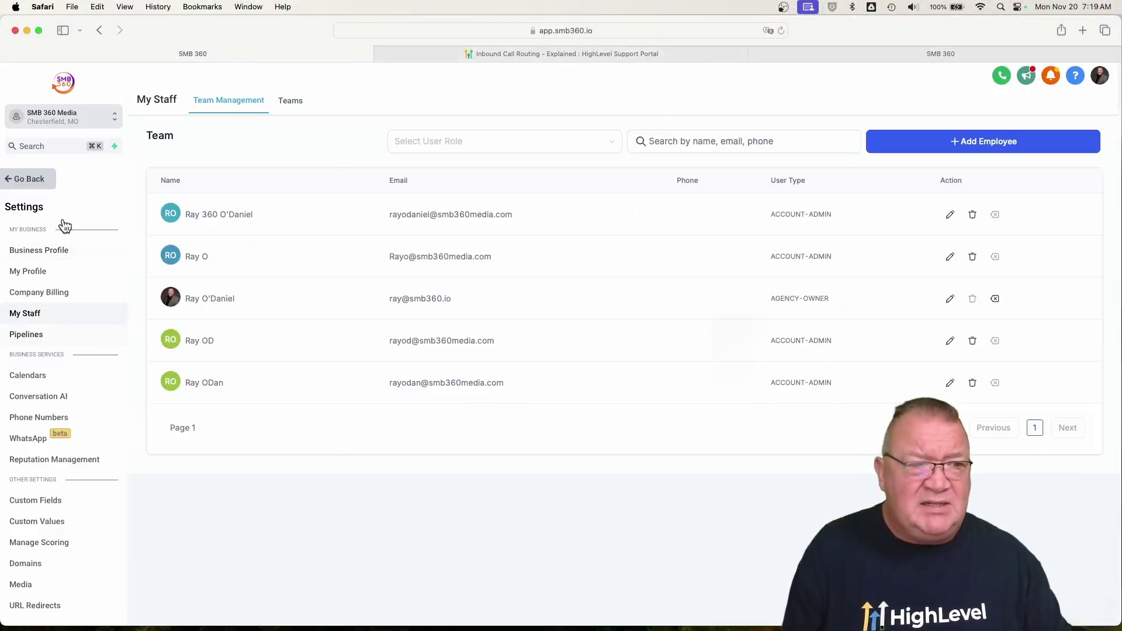
click(39, 417)
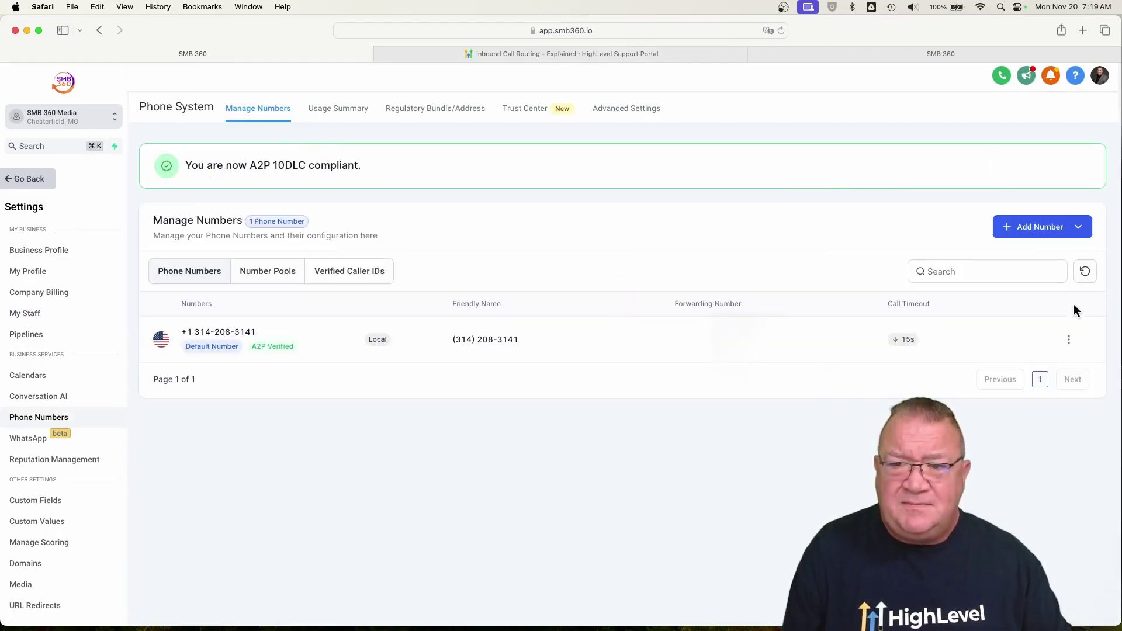
click(1069, 340)
click(1015, 421)
click(436, 222)
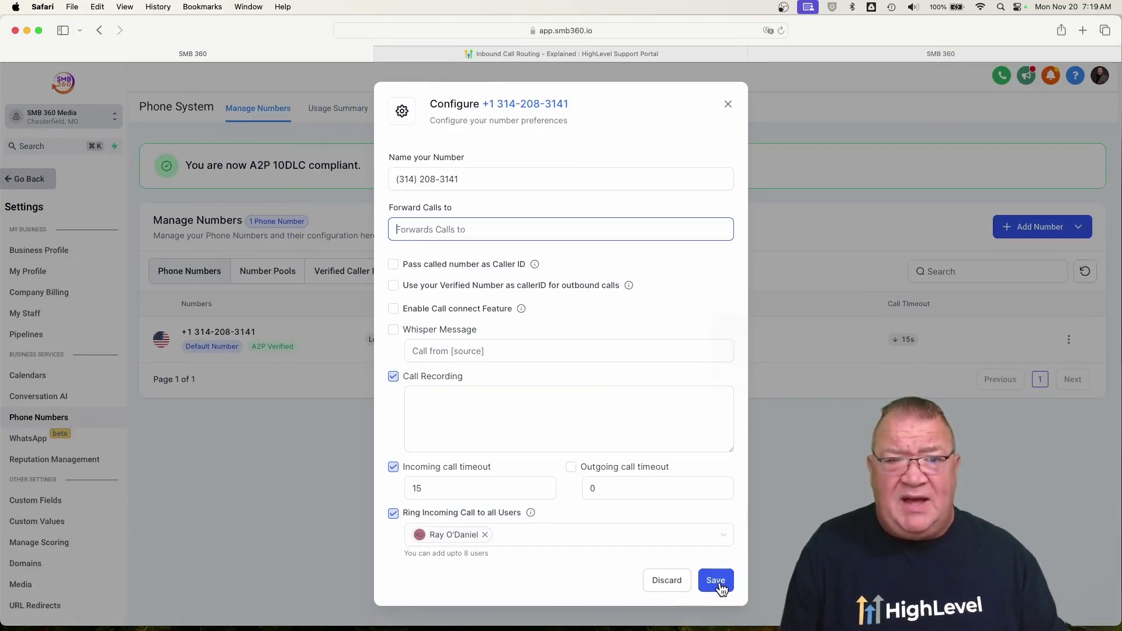
click(728, 108)
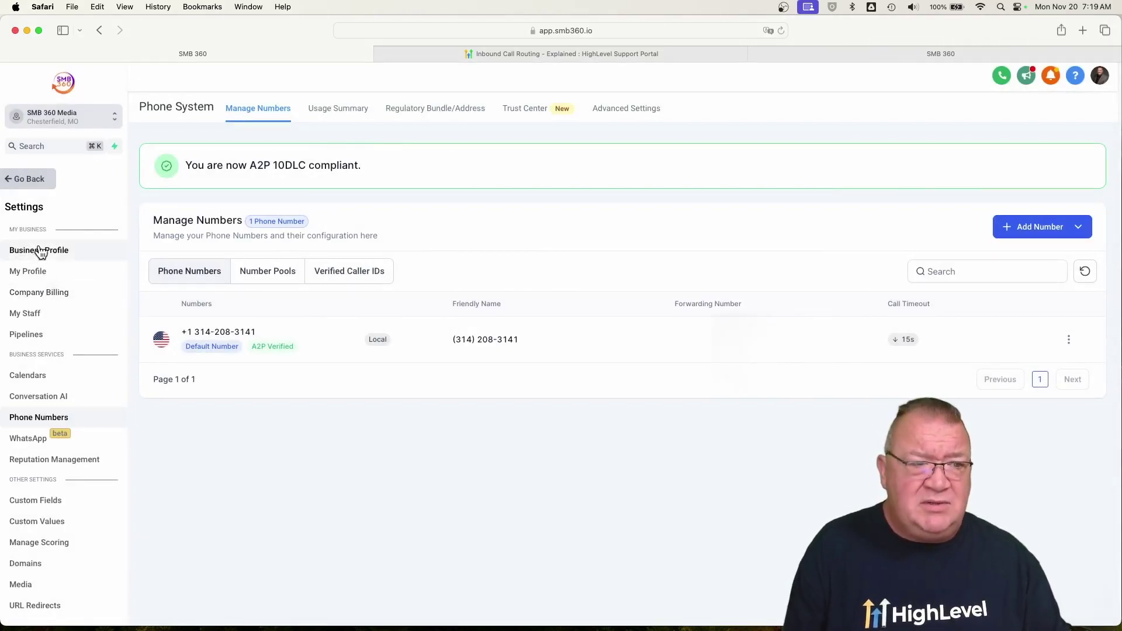
- Open the business profile settings and examine the Business Phone field
click(36, 251)
scroll(535, 462, down, 2)
click(436, 344)
scroll(435, 343, up, 5)
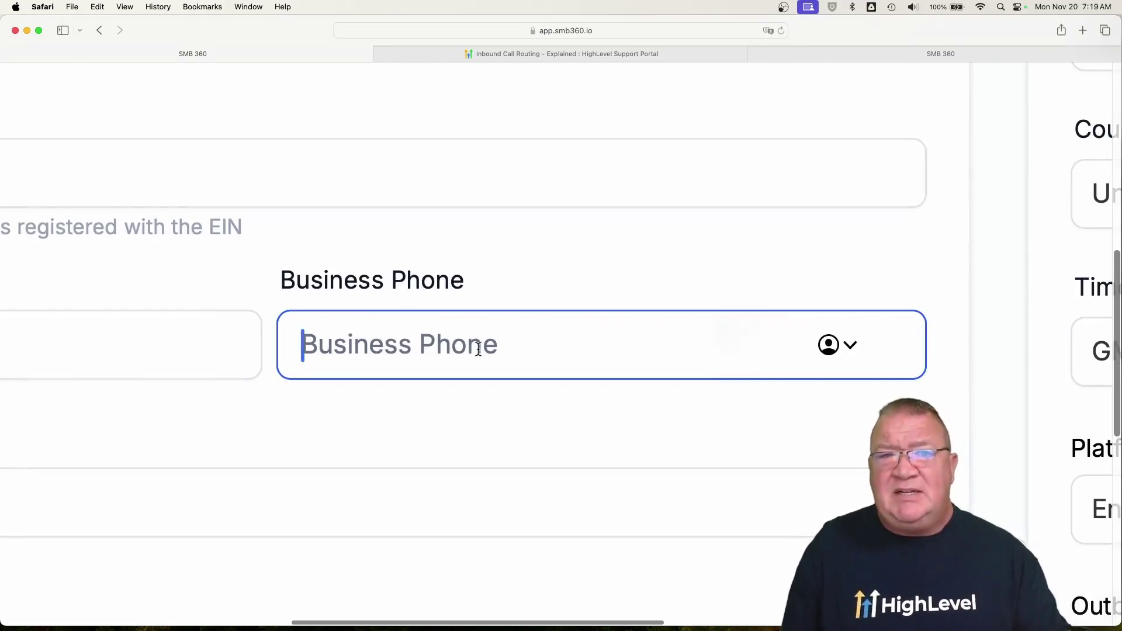
- Recheck the article's Company Phone forwarding rule and return to the account's business profile
click(622, 53)
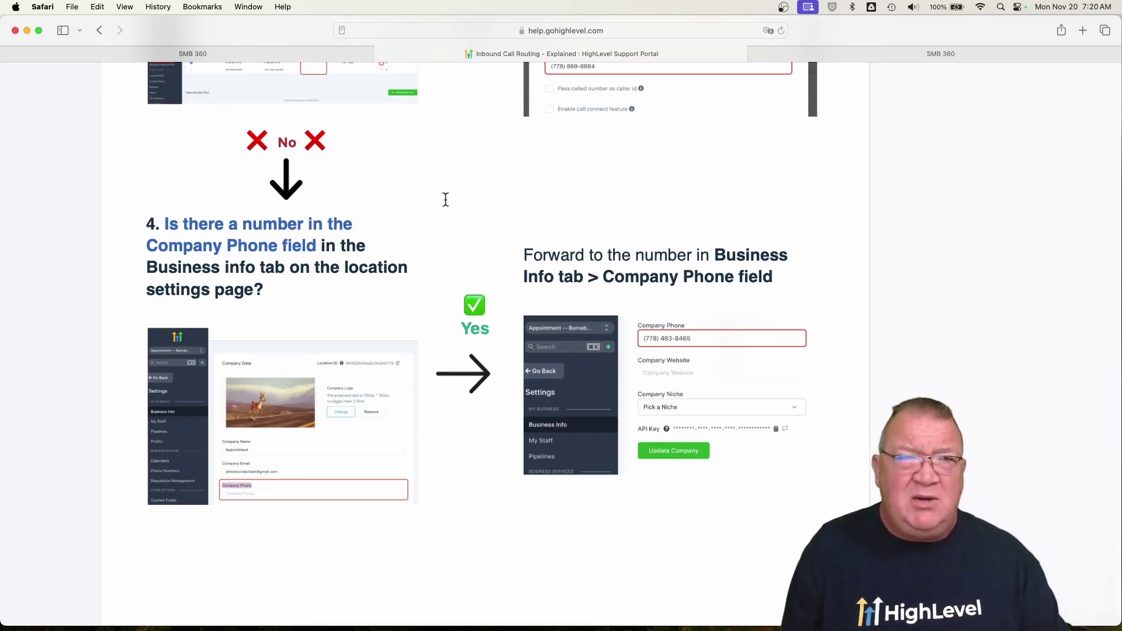
mouse_move(241, 55)
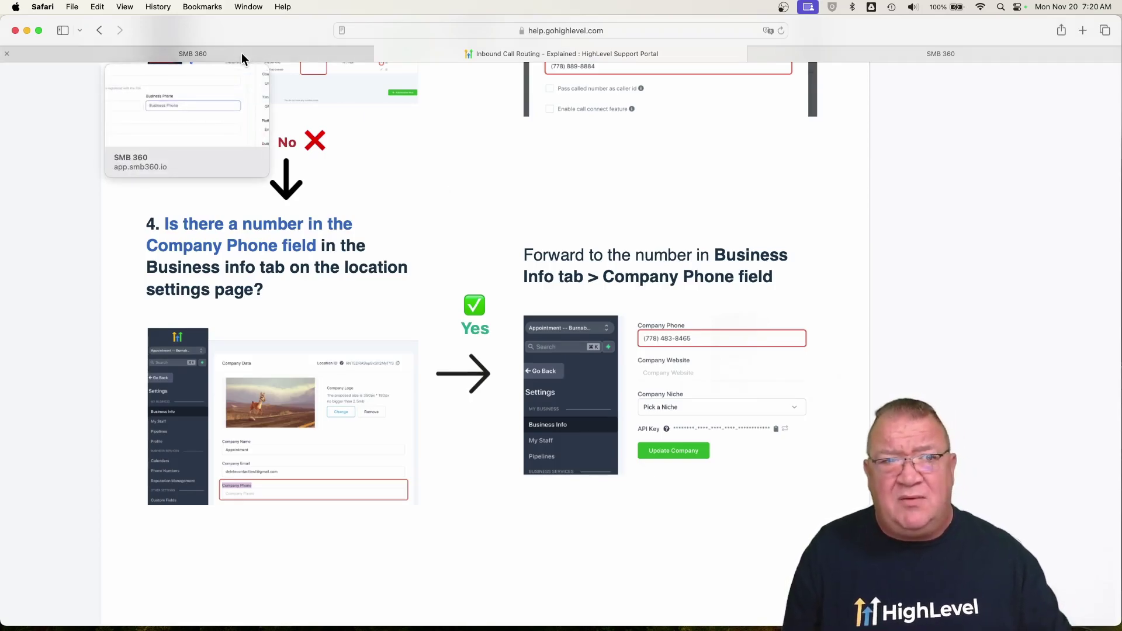
click(241, 54)
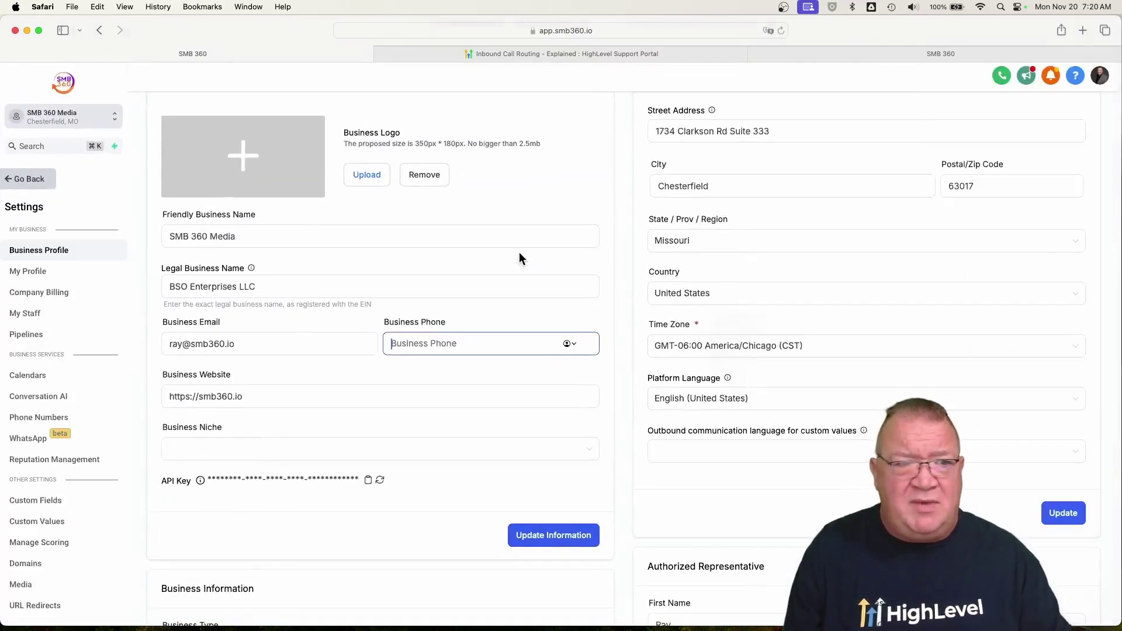
key(super+shift+backslash)
click(220, 193)
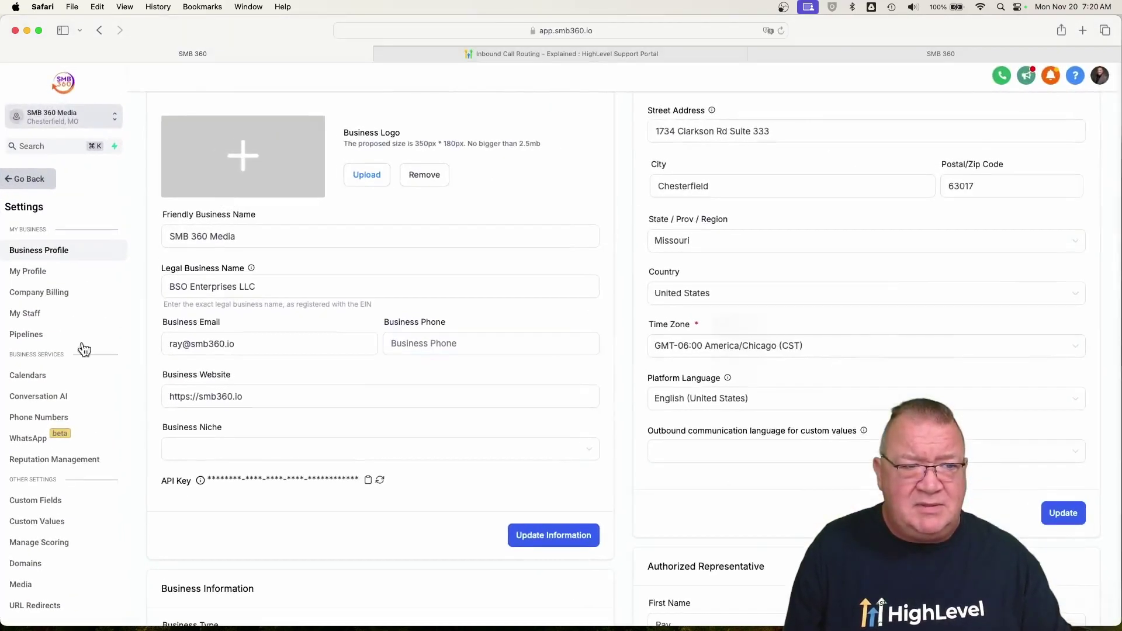
- Reopen the phone number's configuration and examine the incoming call timeout, Ring Incoming Call to all Users and Forward Calls to settings
click(39, 417)
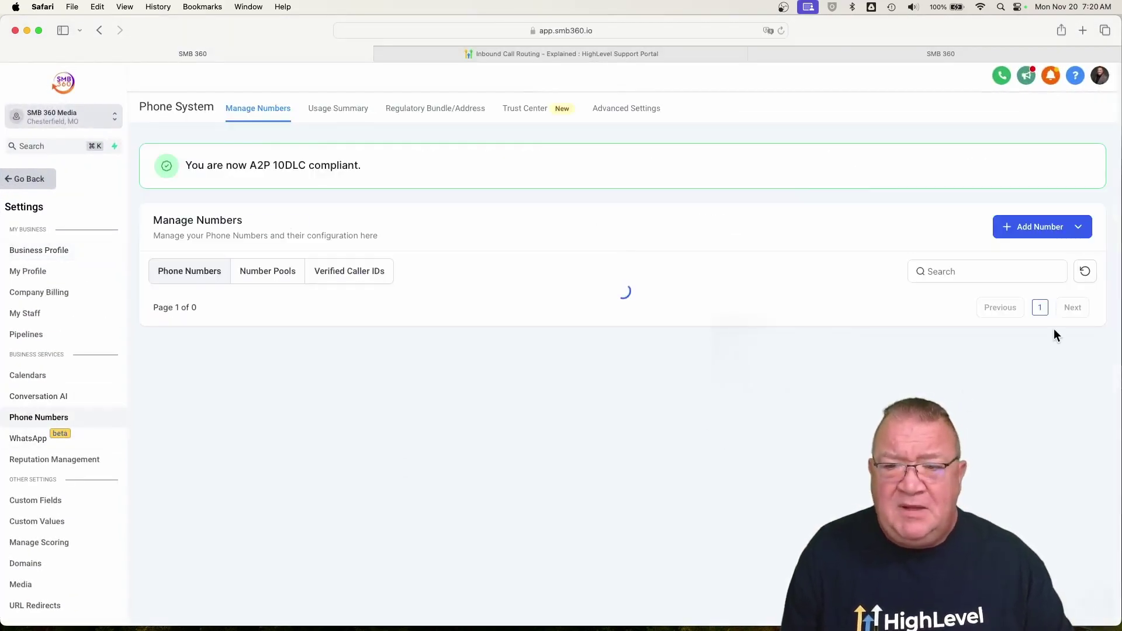
click(1069, 341)
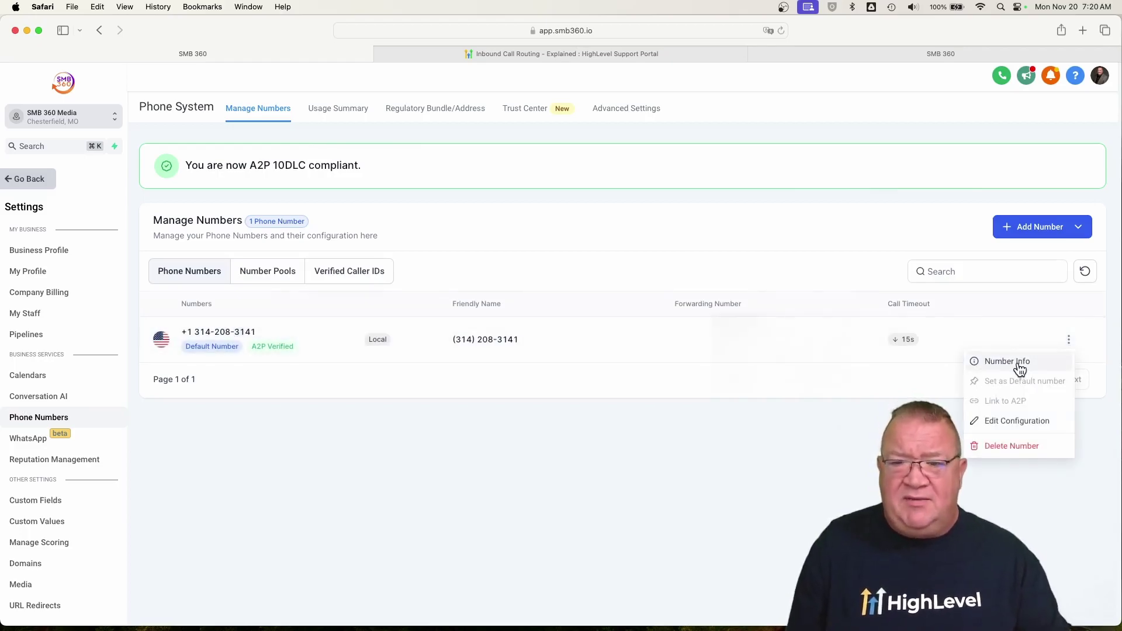
click(1012, 420)
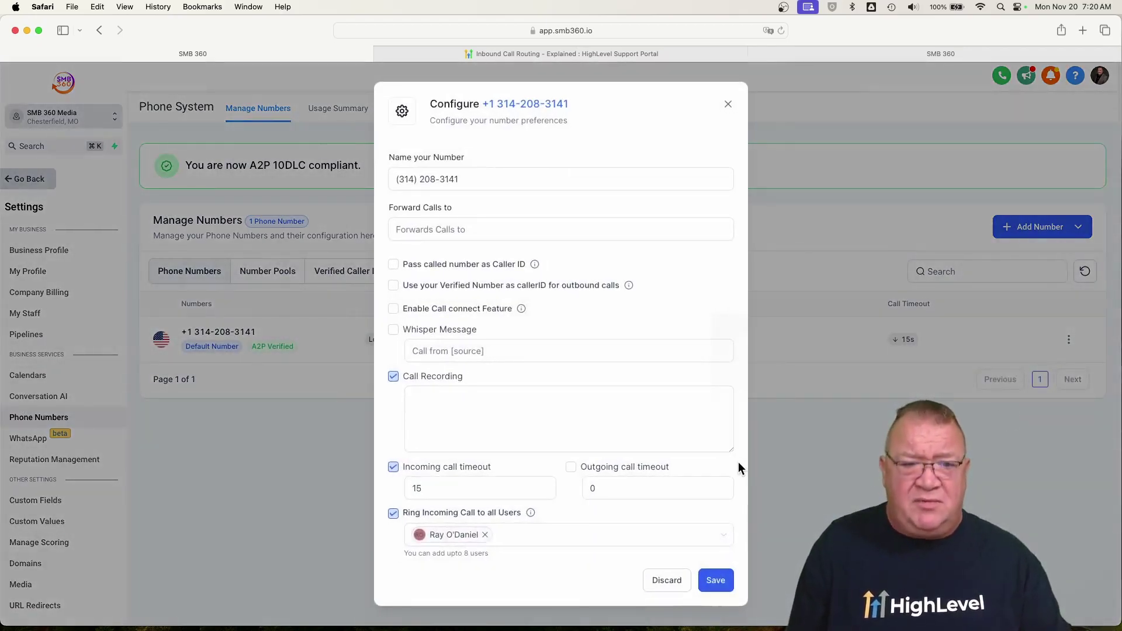
scroll(475, 503, up, 5)
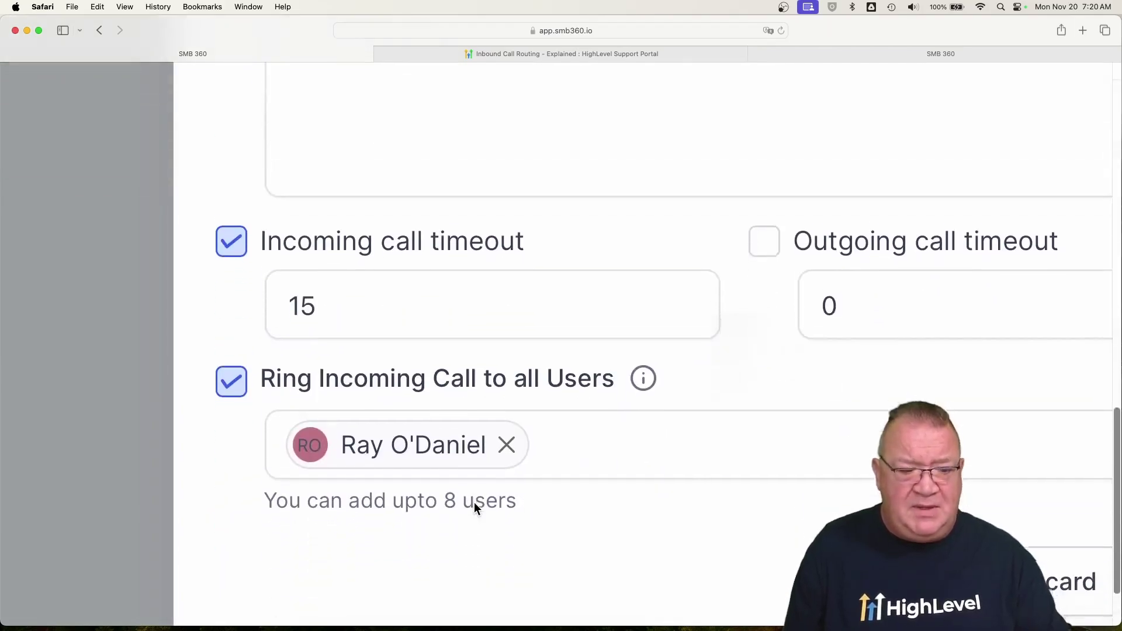
scroll(475, 503, down, 3)
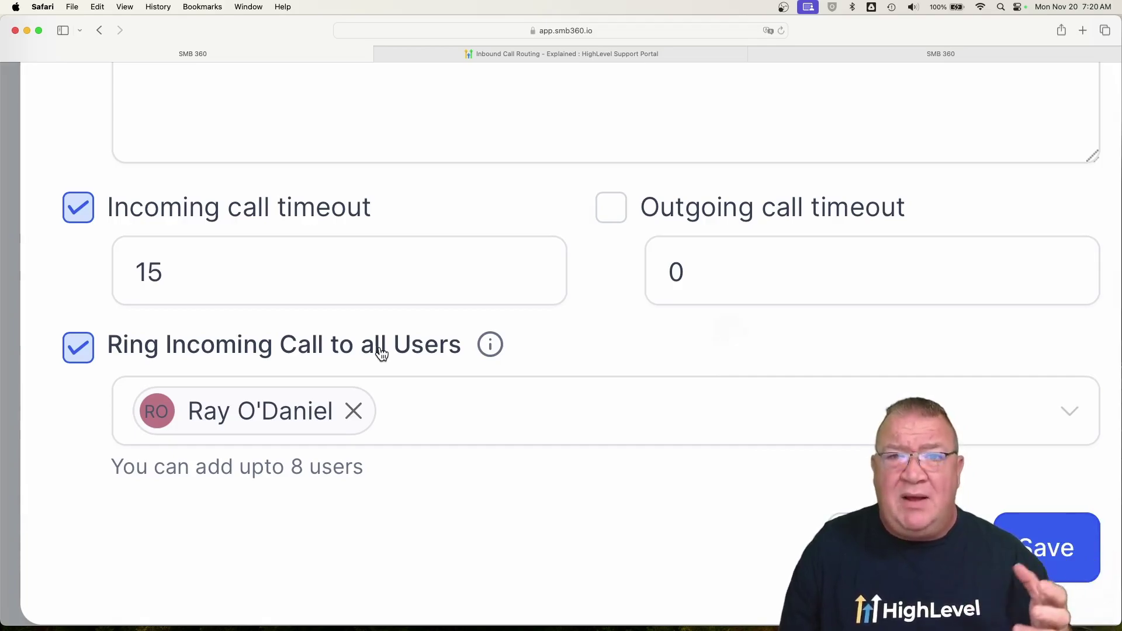
scroll(381, 354, up, 10)
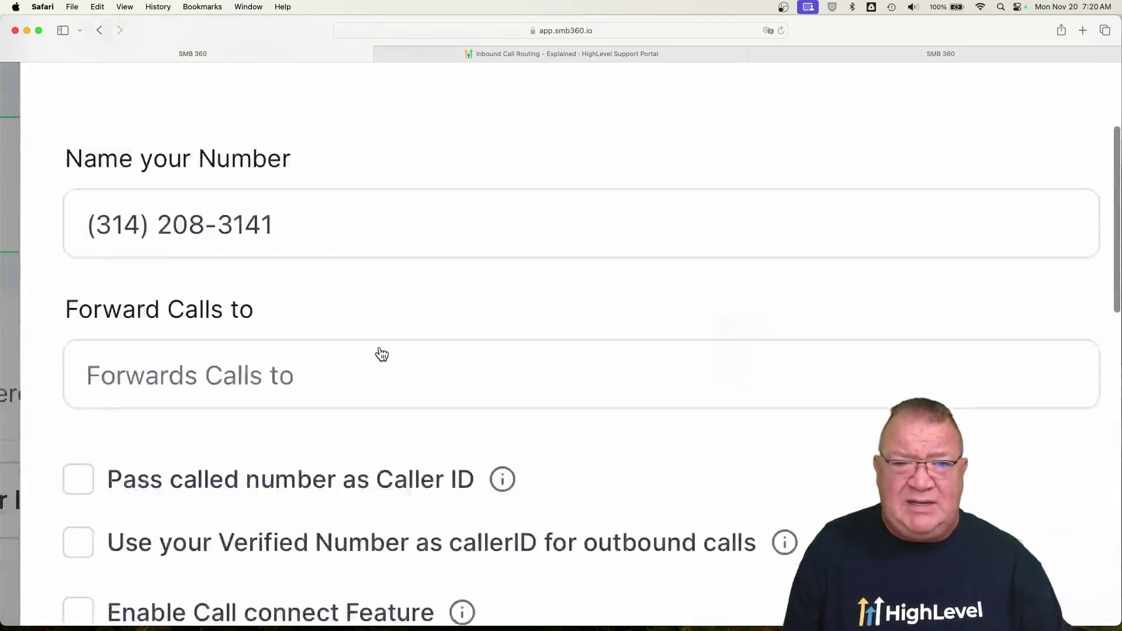
click(242, 366)
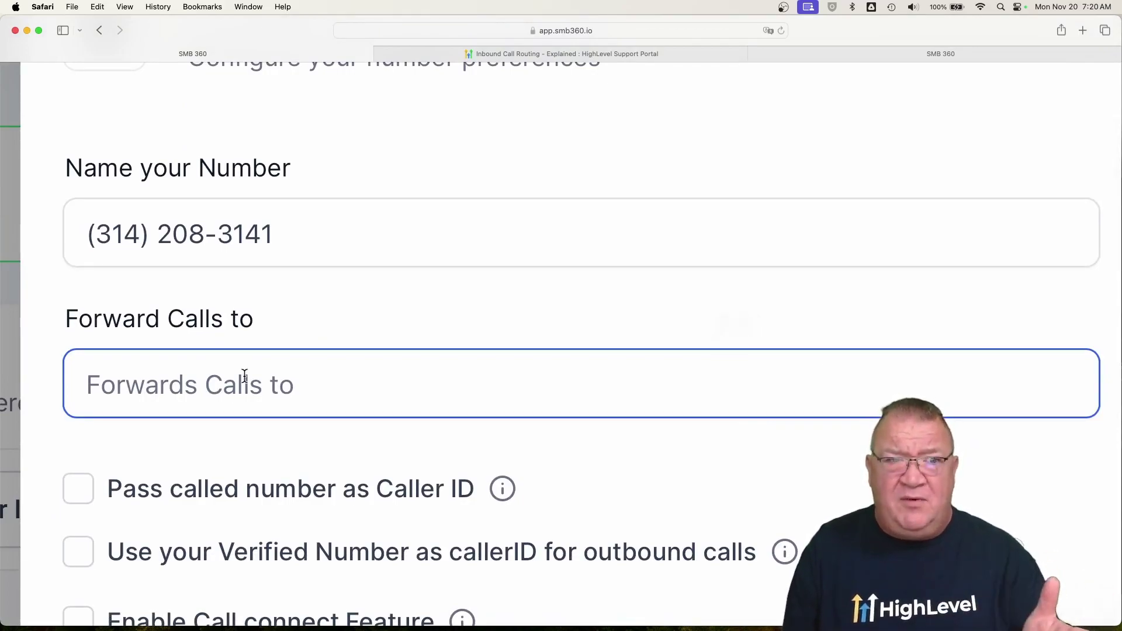
scroll(244, 375, down, 10)
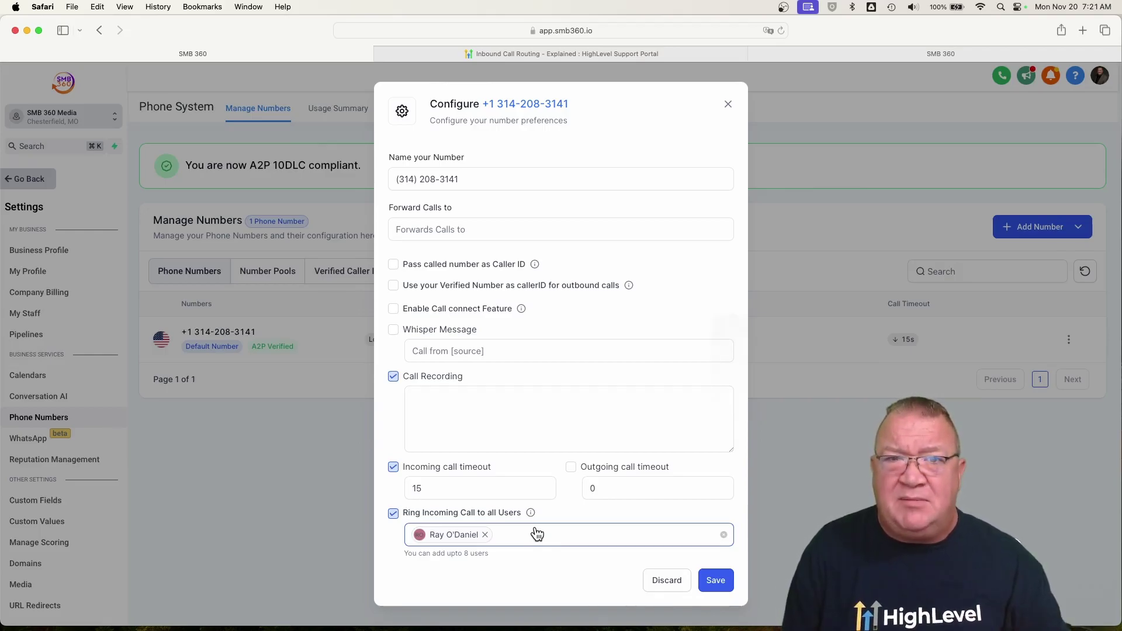
- Discard the phone number configuration and examine the Business Phone field in the business profile settings
click(667, 582)
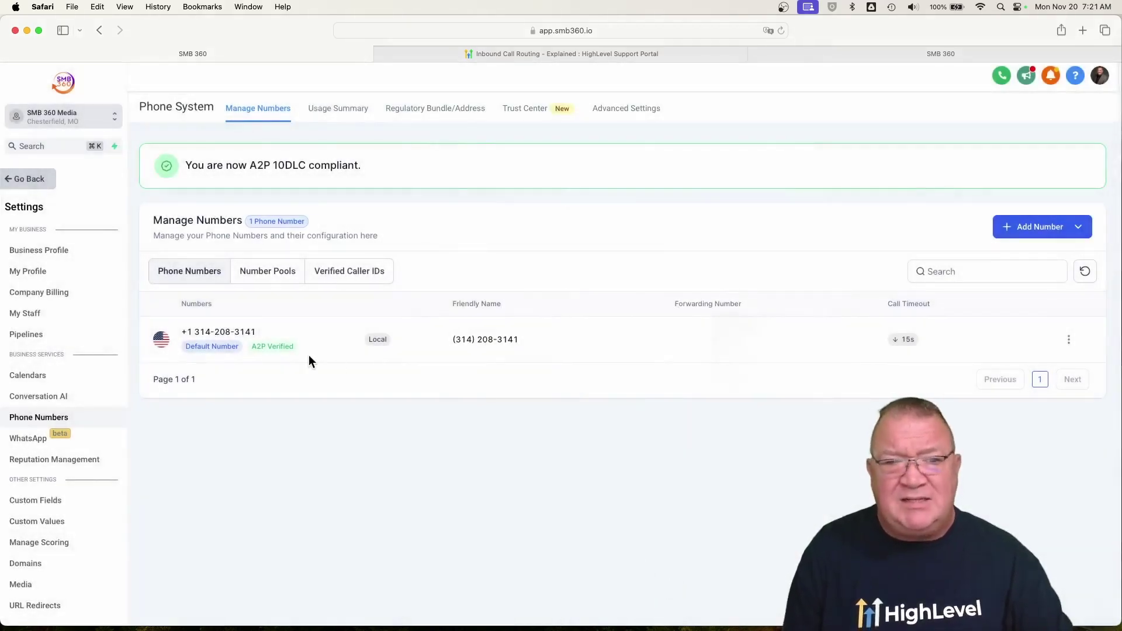
click(38, 249)
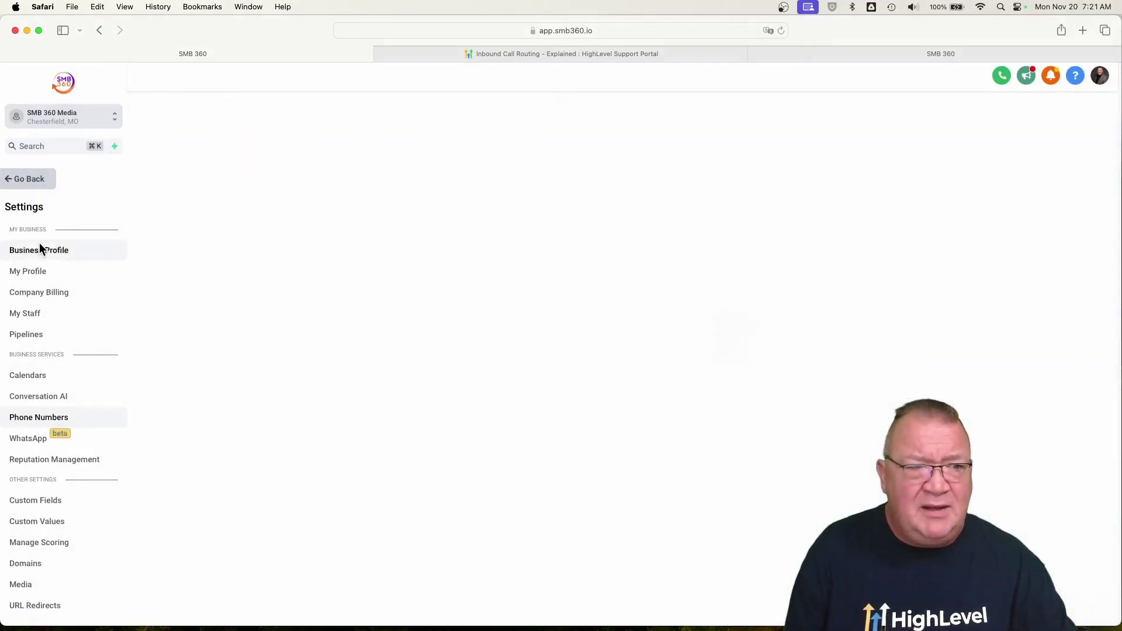
scroll(493, 402, up, 5)
scroll(493, 404, down, 5)
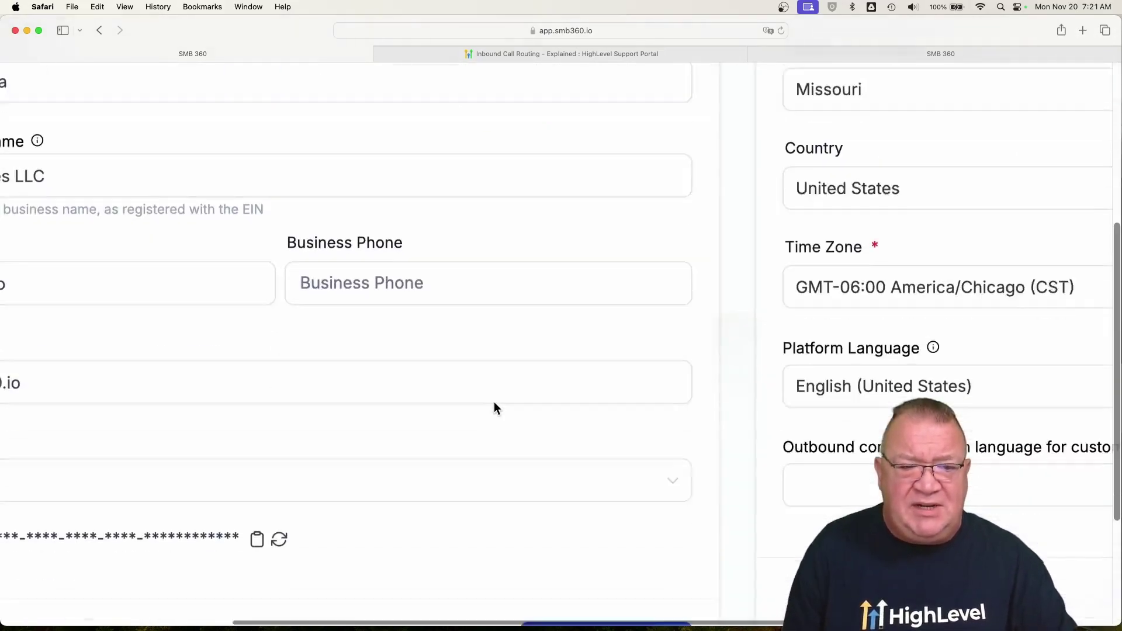
click(370, 261)
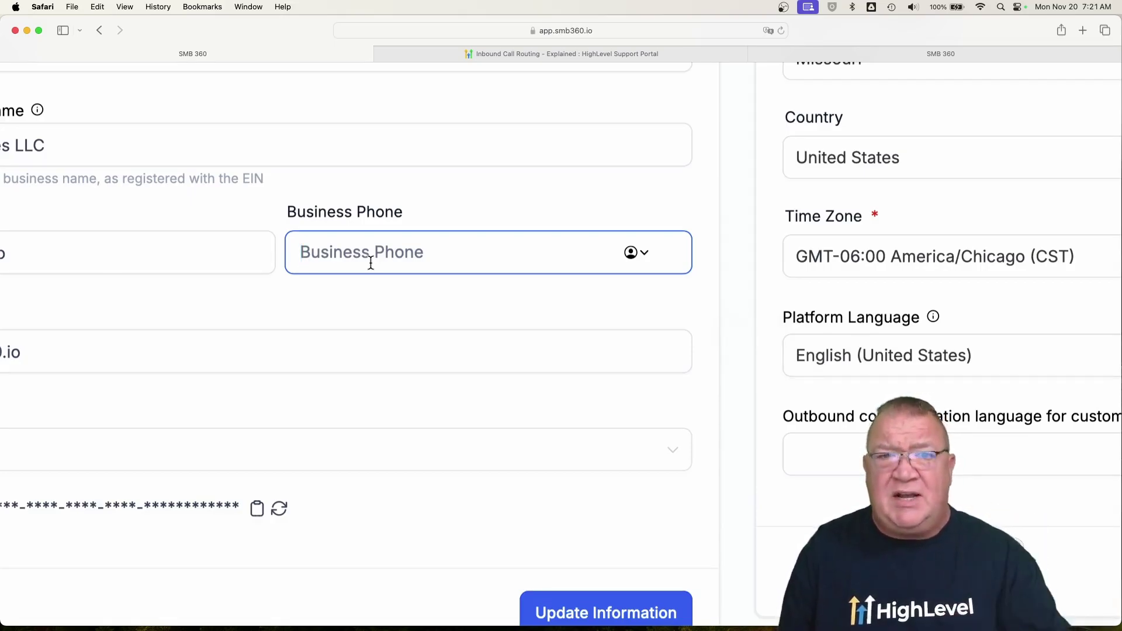
- Review the support article's rules on the Twilio number's forwarding field and the Company Phone field
click(546, 51)
scroll(423, 209, up, 4)
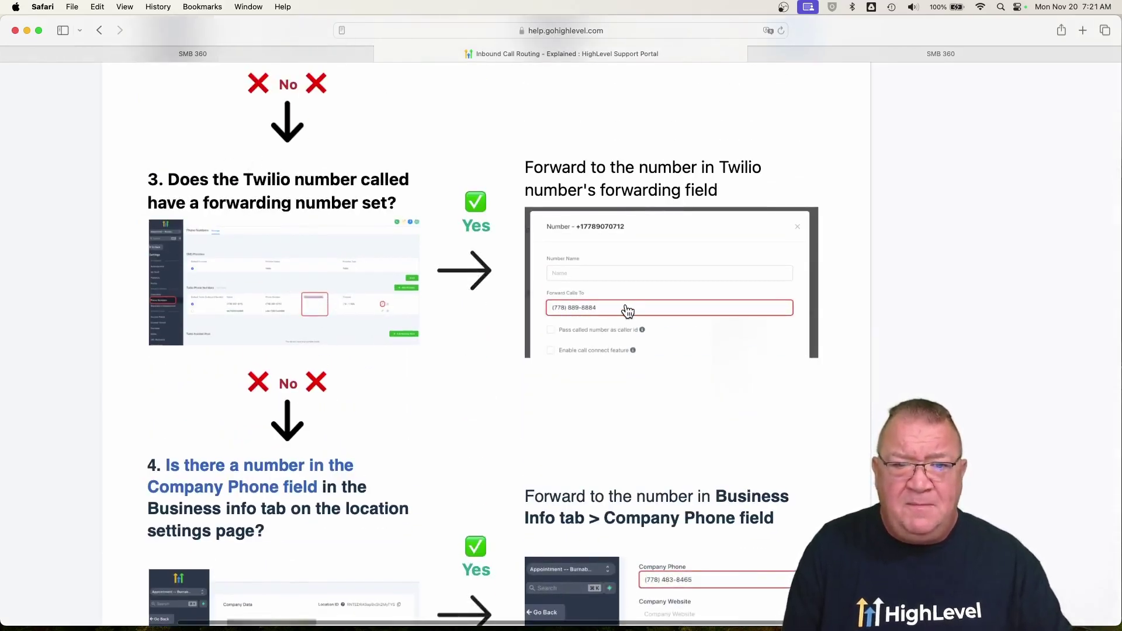
scroll(343, 396, down, 5)
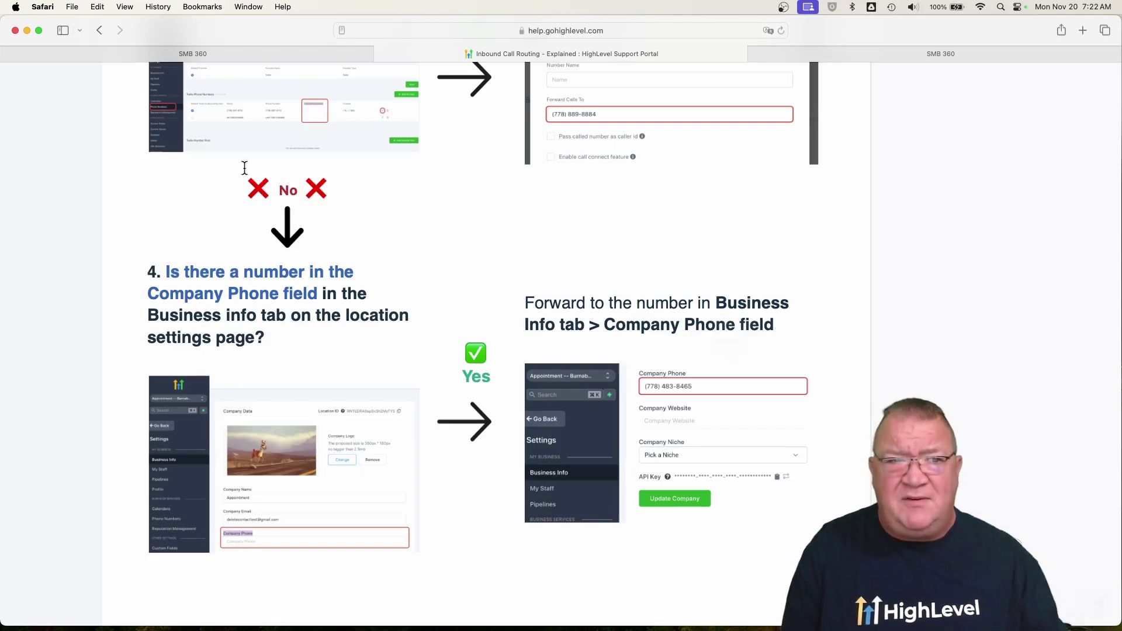
- Return to the account's business profile and examine the incoming call timeout and voicemail file under Call & Voicemail Settings
click(189, 53)
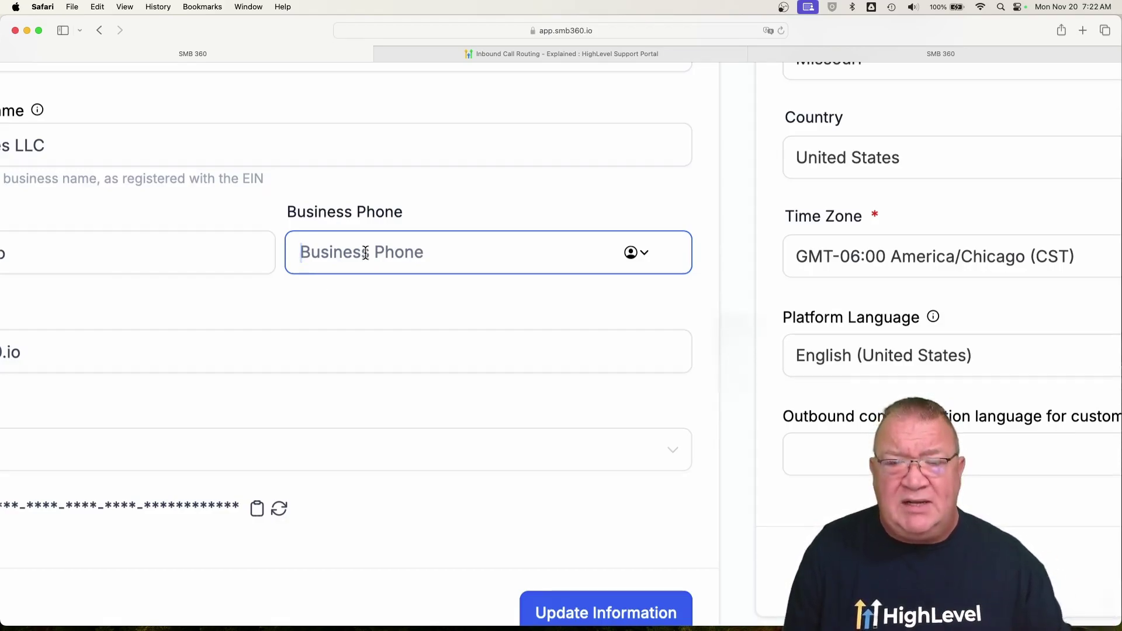
scroll(365, 253, down, 5)
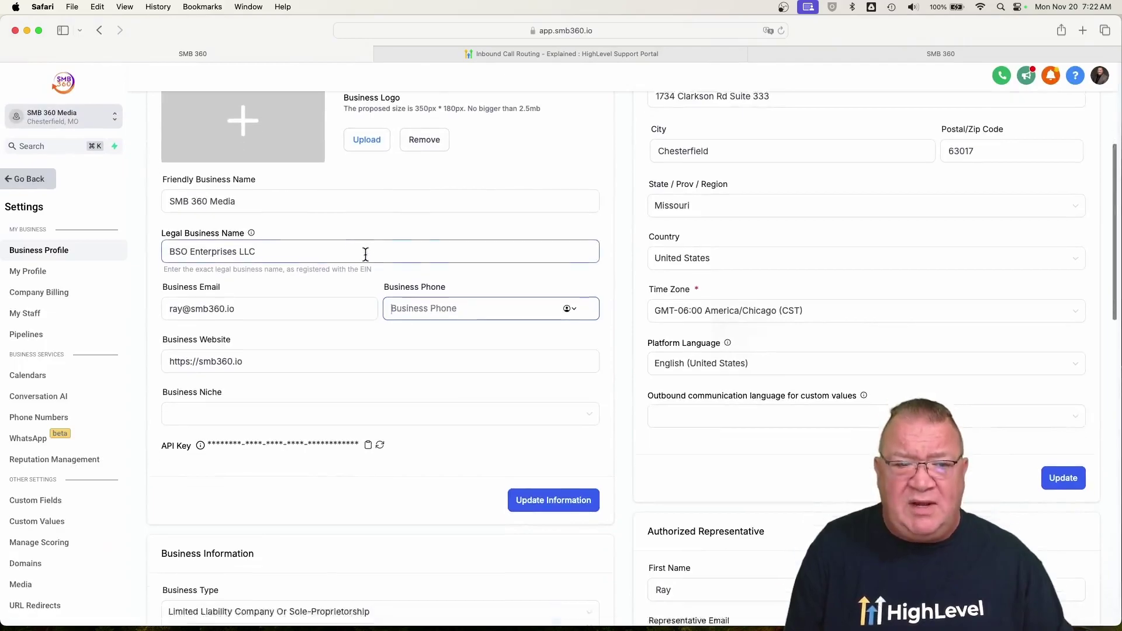
scroll(365, 253, down, 20)
scroll(363, 263, up, 4)
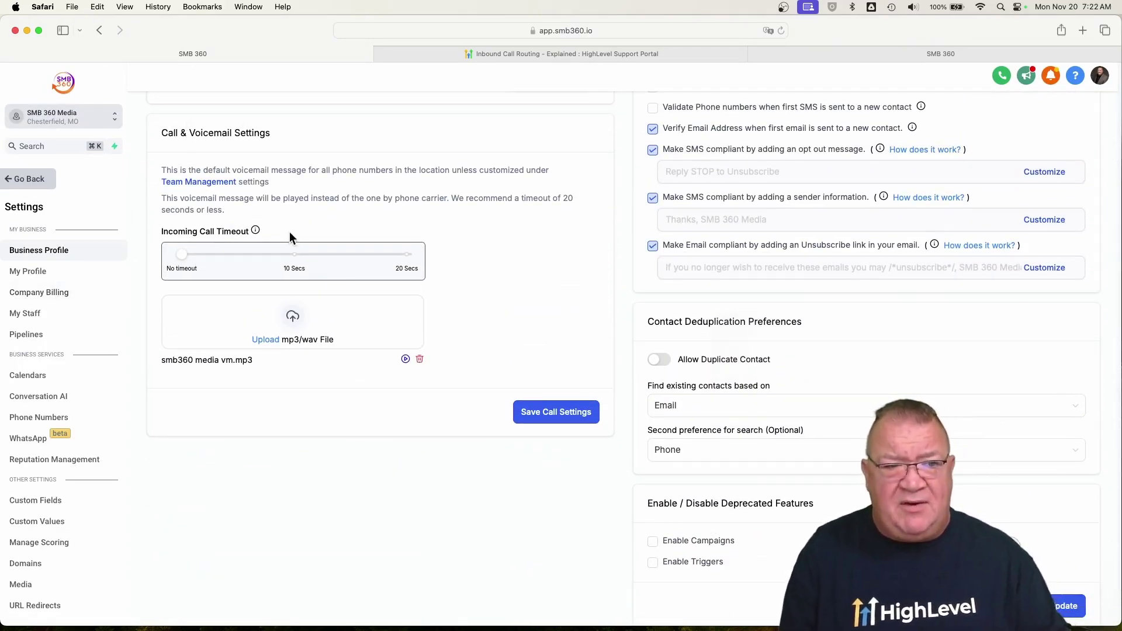
scroll(316, 355, up, 5)
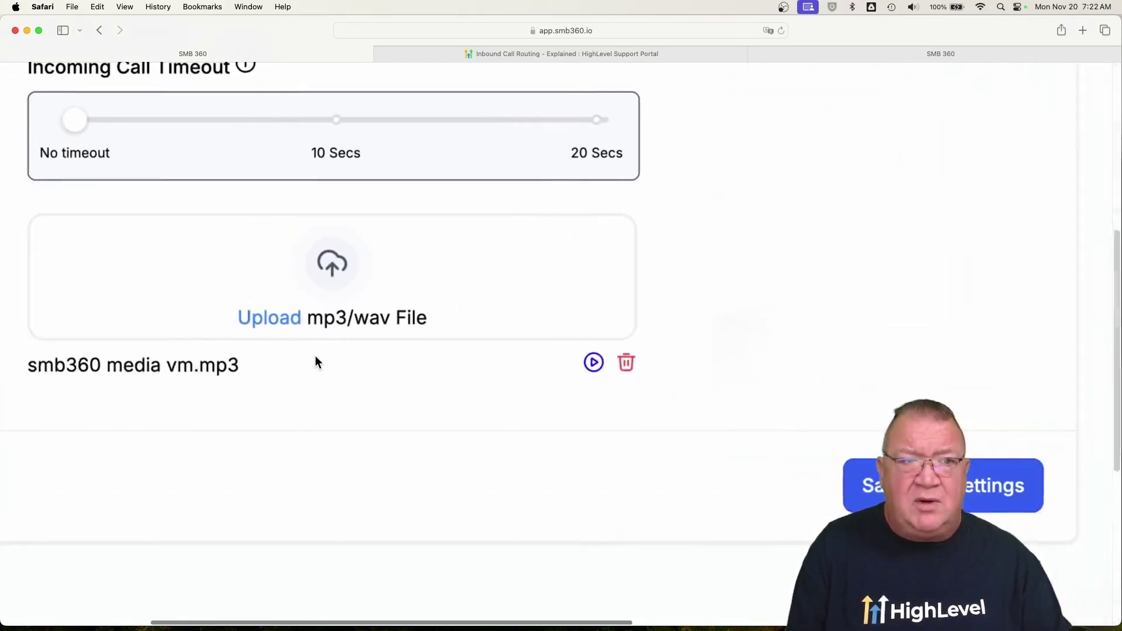
scroll(316, 355, up, 4)
scroll(315, 356, down, 1)
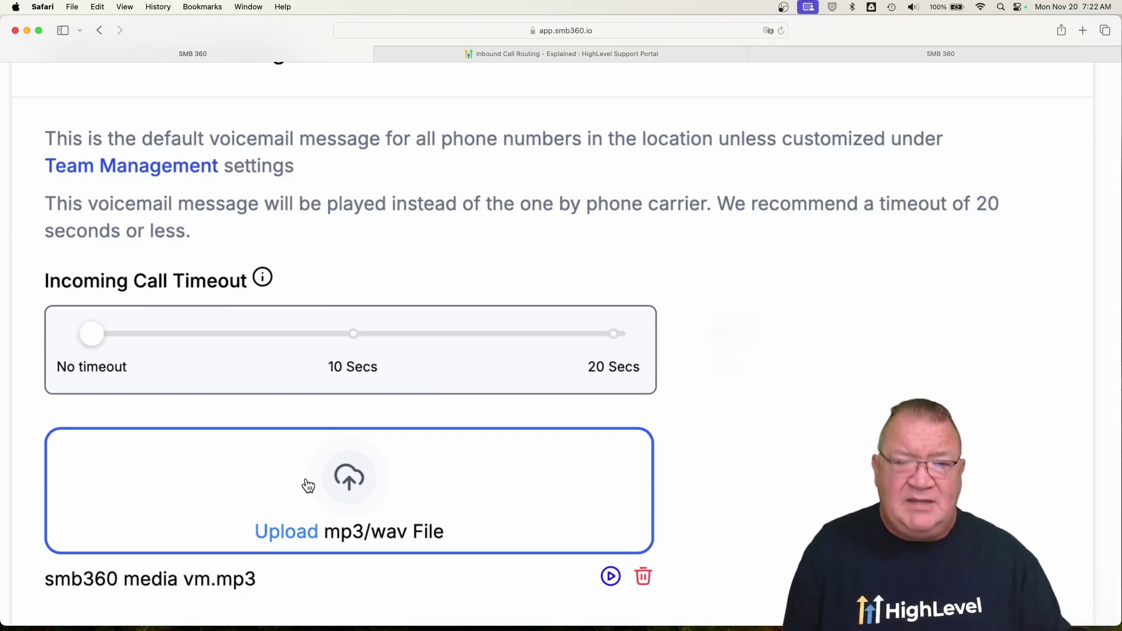
scroll(308, 485, down, 5)
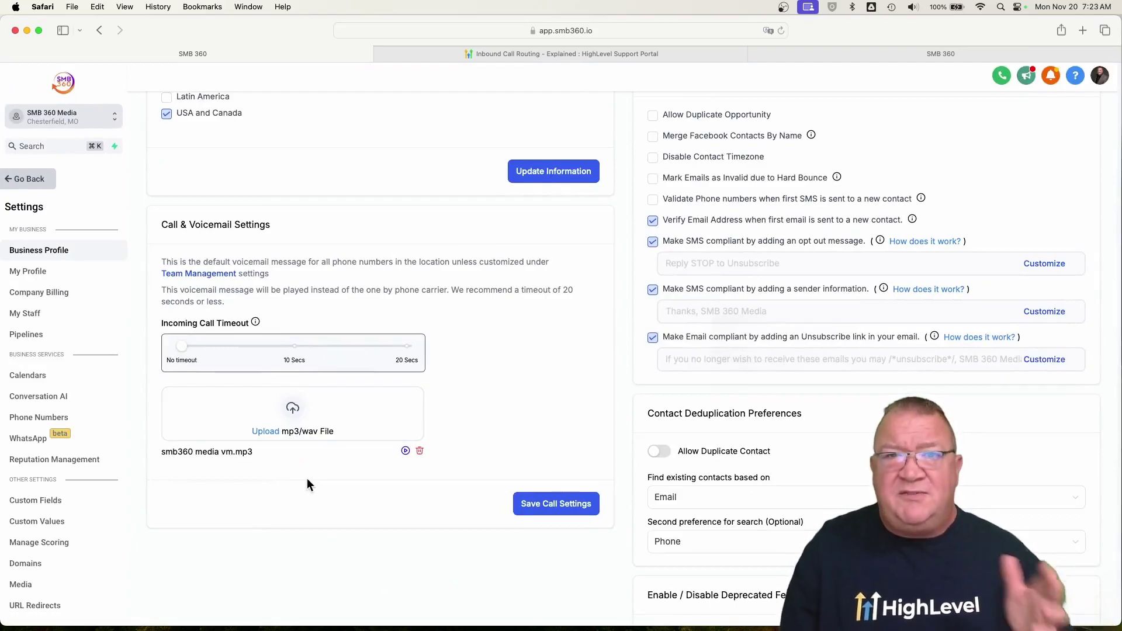
- Visit the phone numbers page briefly, then reopen the business profile and inspect its Business Phone field
click(32, 415)
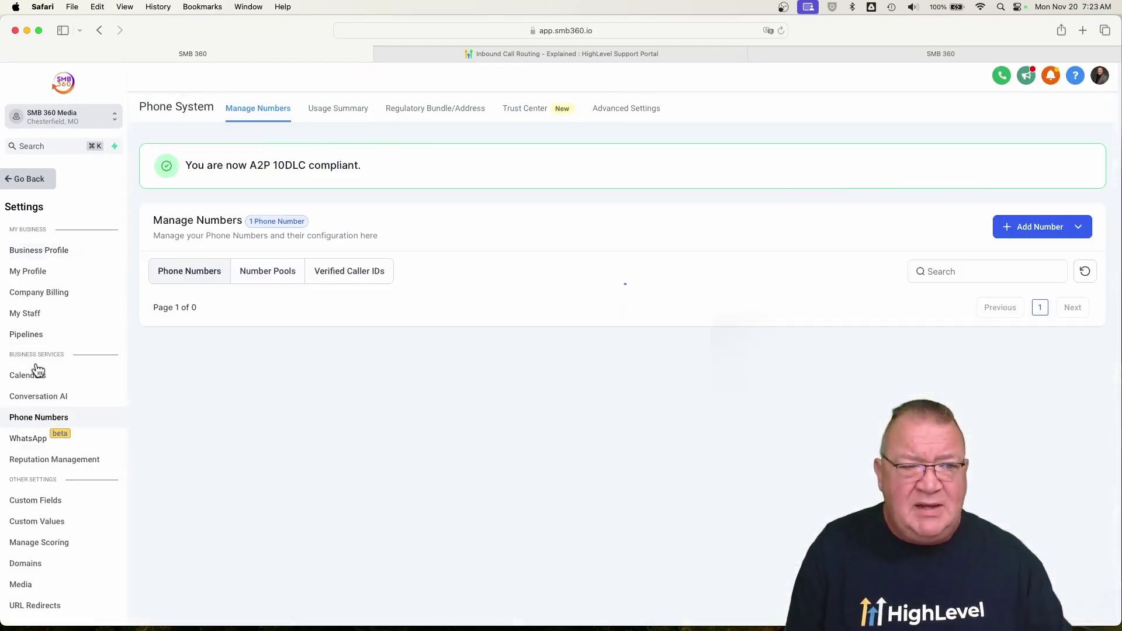
click(47, 252)
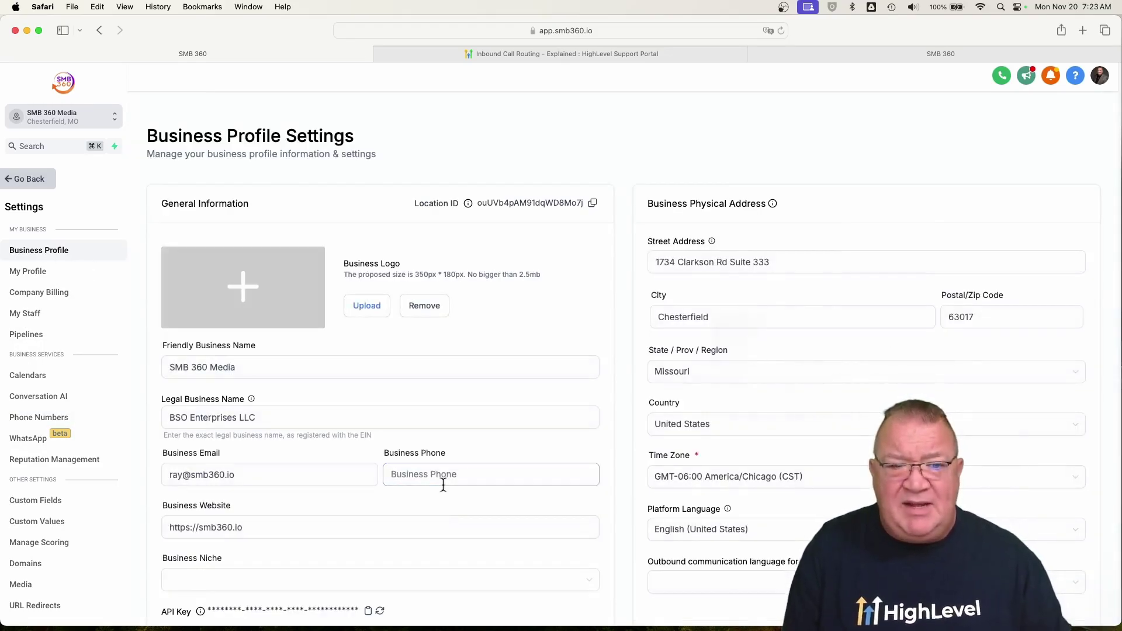
click(431, 483)
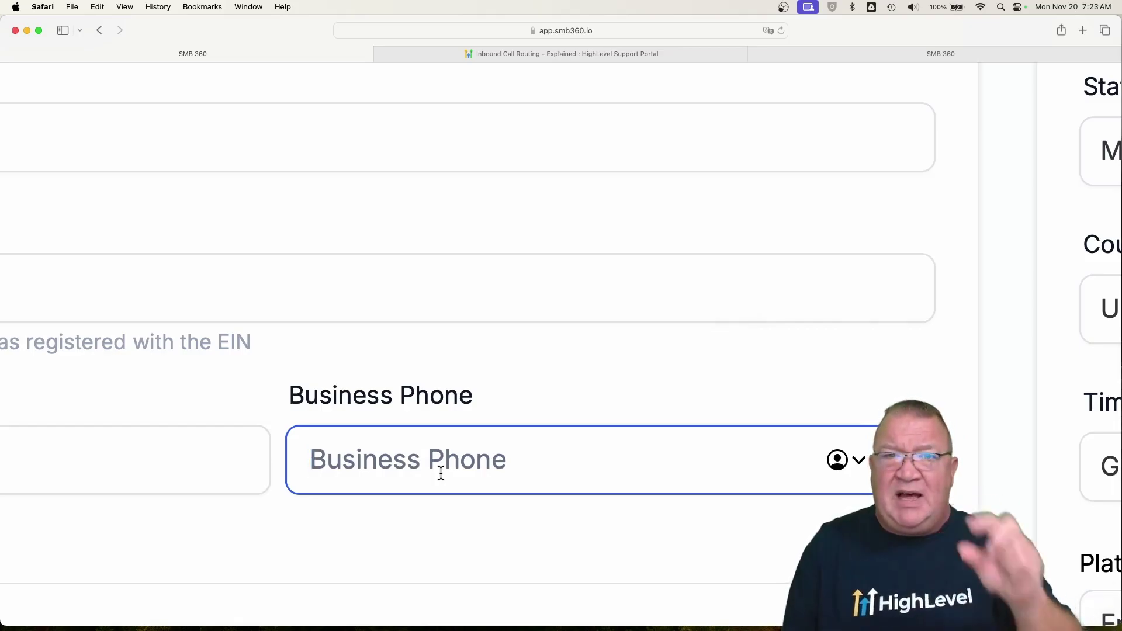
scroll(441, 472, down, 5)
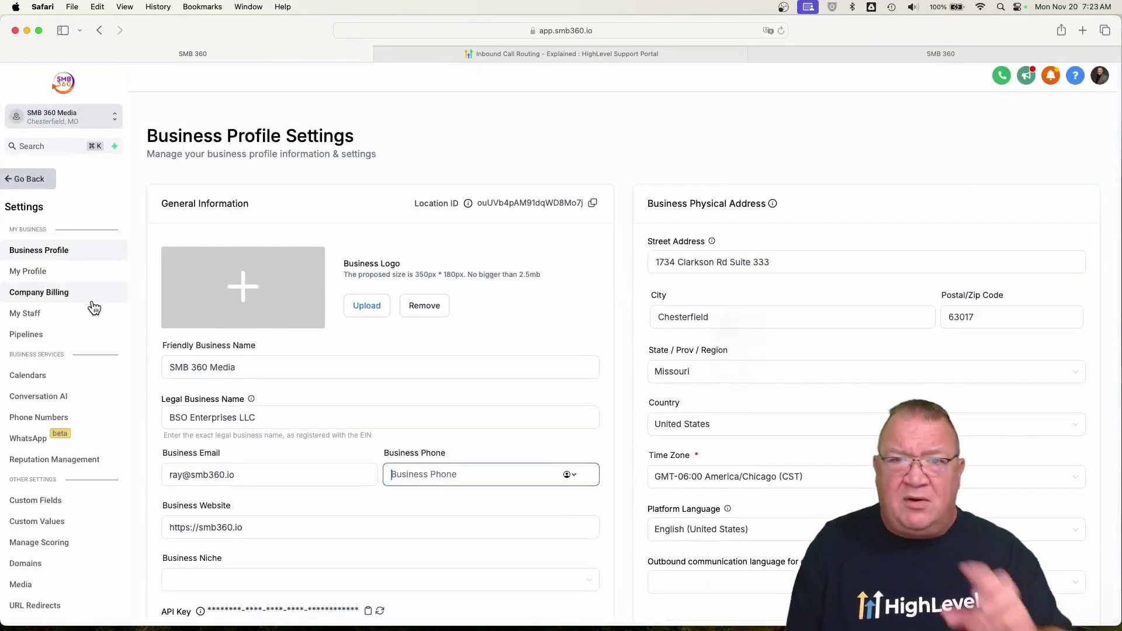
- Inspect the Forward Calls to and Ring Incoming Call to all Users settings in the phone number's configuration, and close it without saving
click(52, 418)
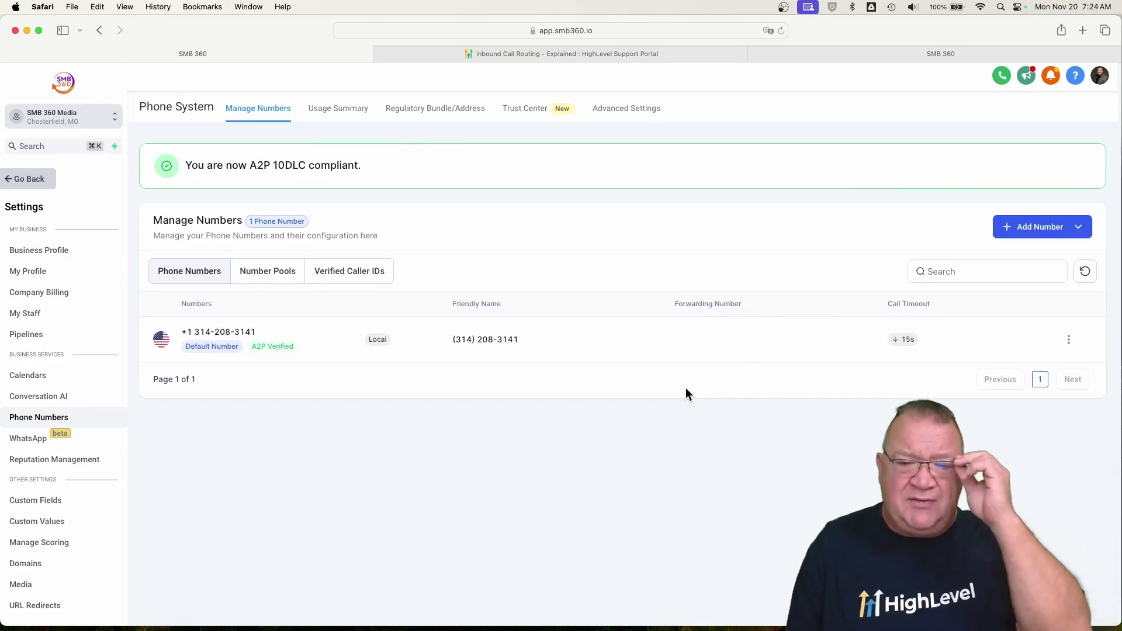
click(1069, 339)
click(1002, 421)
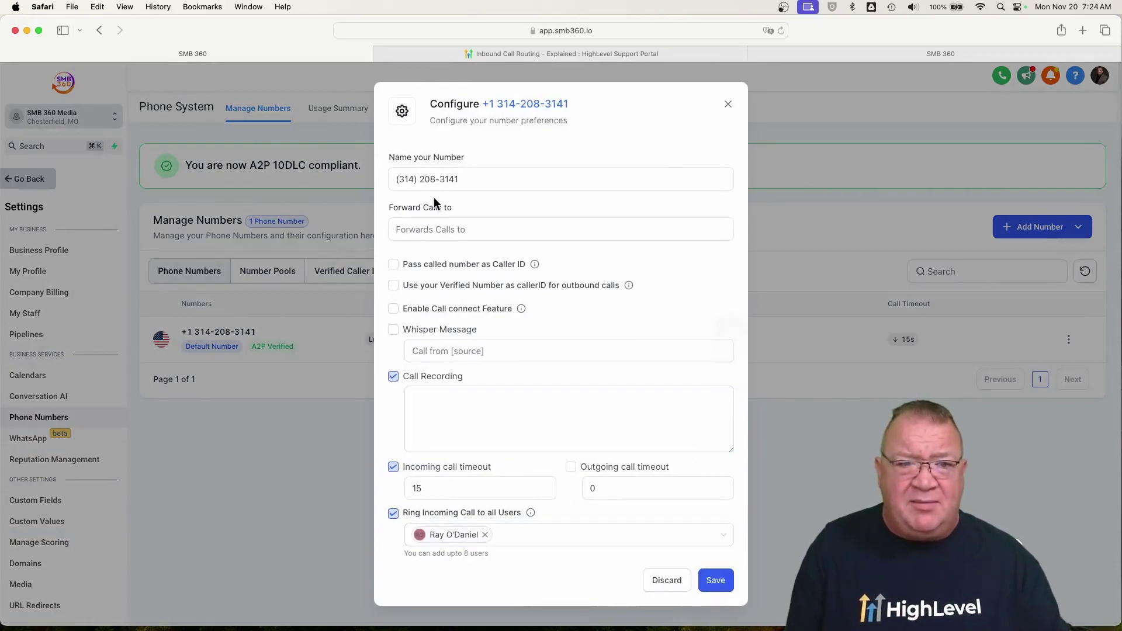
click(431, 234)
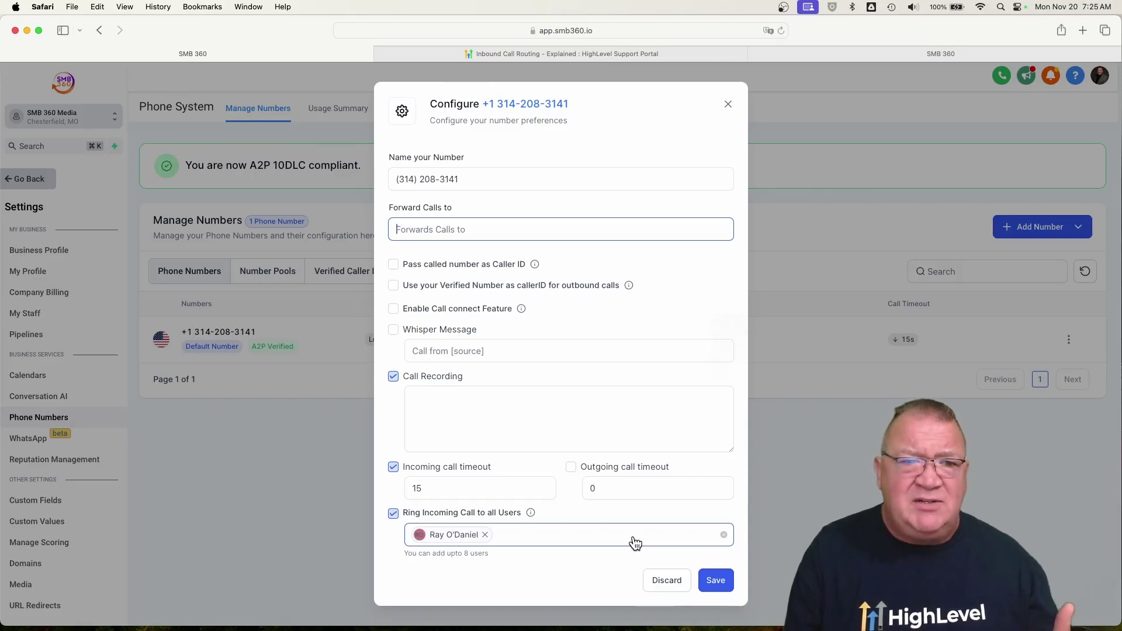
click(729, 107)
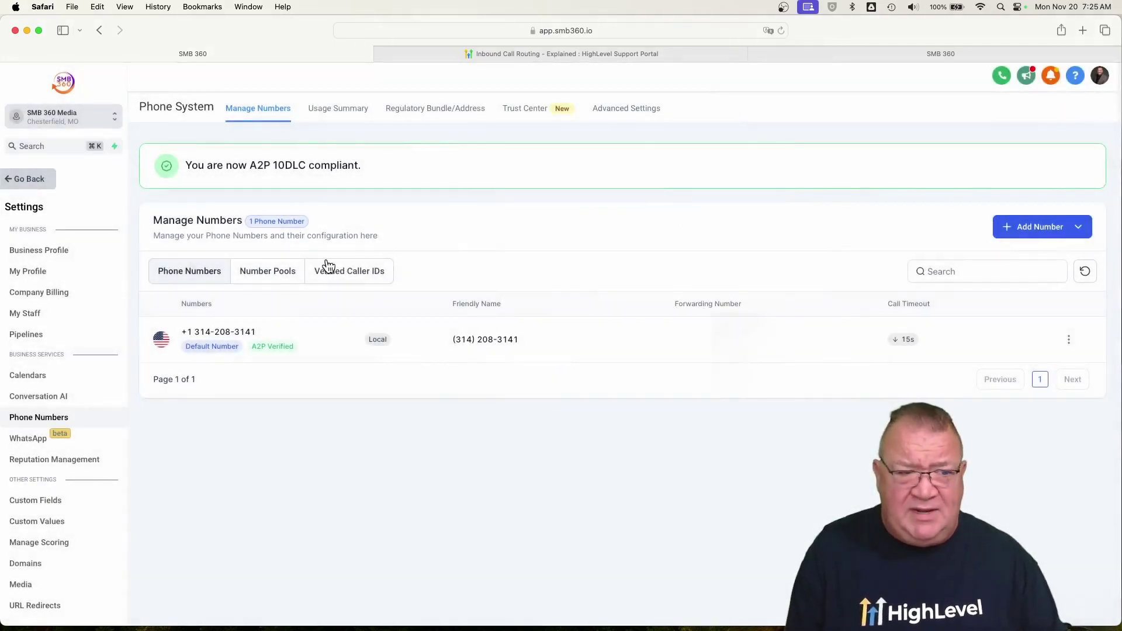
- Leave the settings and open the SMB 360 Media IVR - Main Phone line workflow from the Prospect Email Workflow automation folder
click(25, 179)
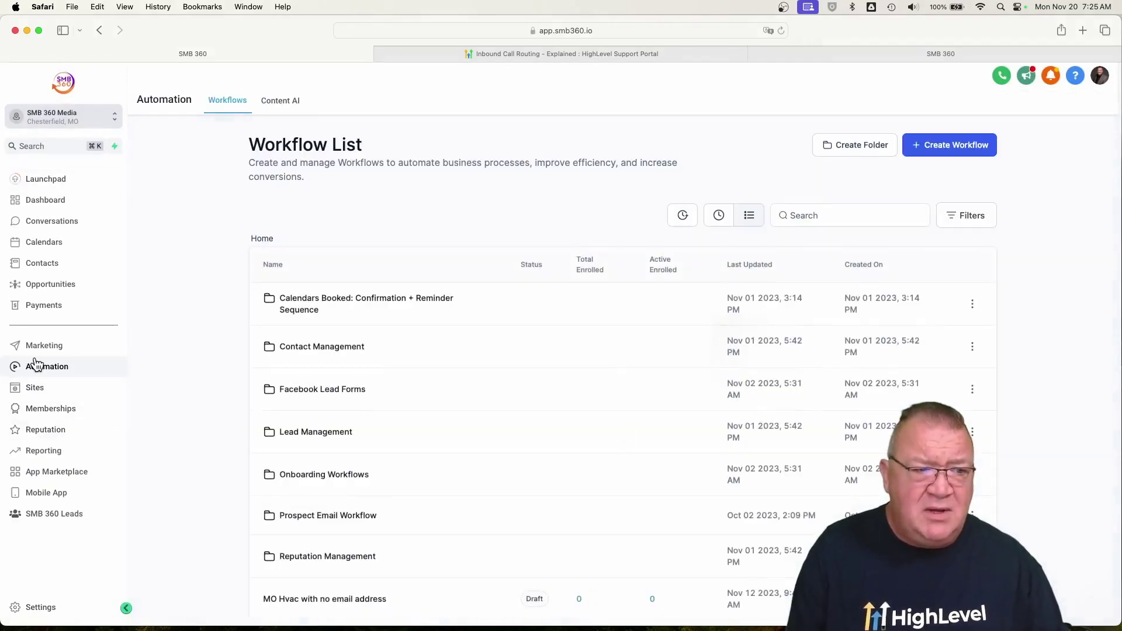
scroll(314, 461, down, 2)
click(312, 461)
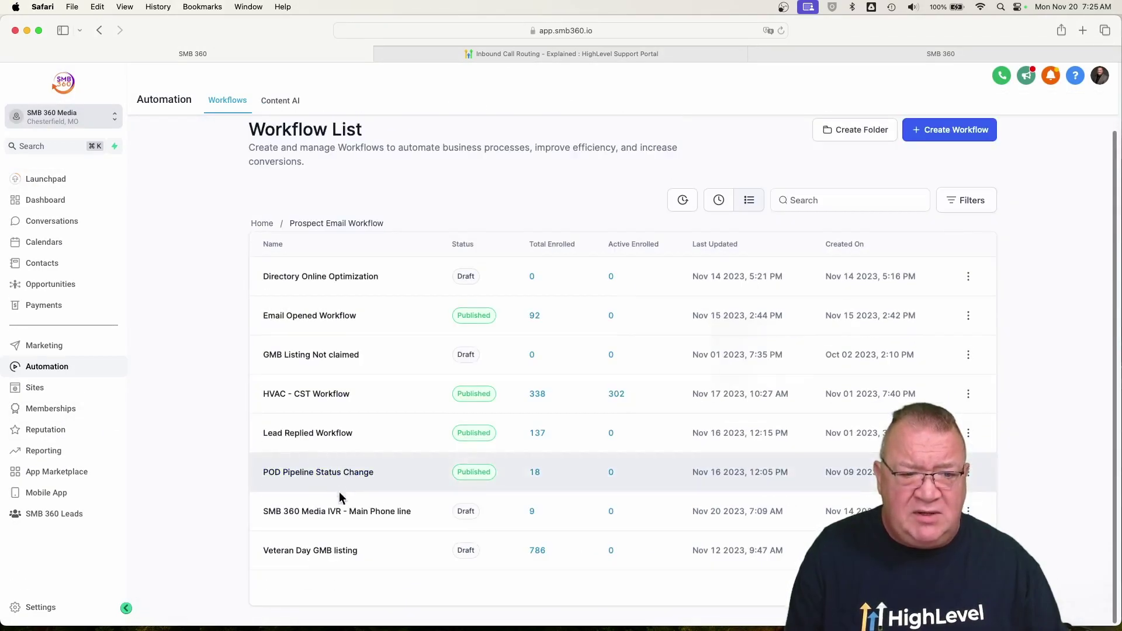
click(320, 511)
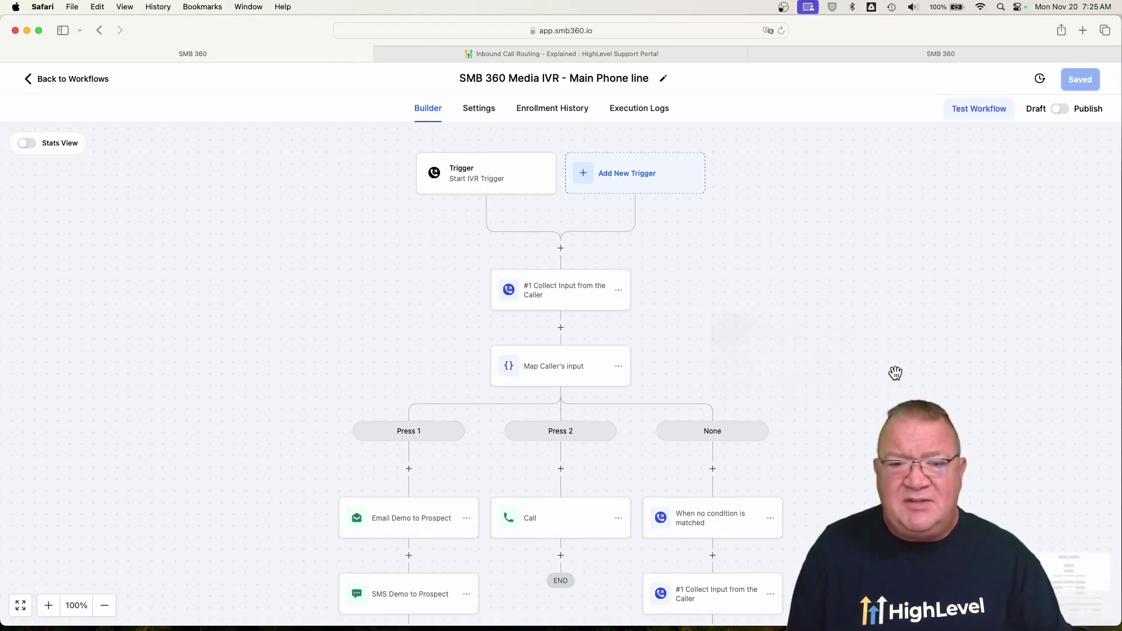
scroll(896, 373, down, 3)
scroll(896, 373, down, 6)
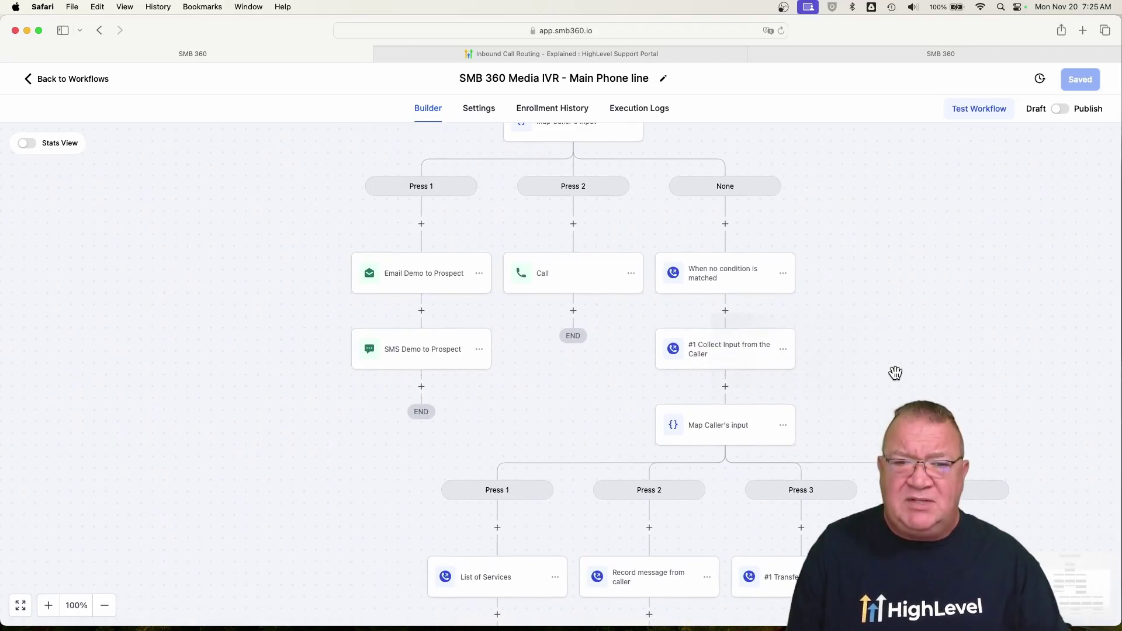
scroll(896, 373, up, 9)
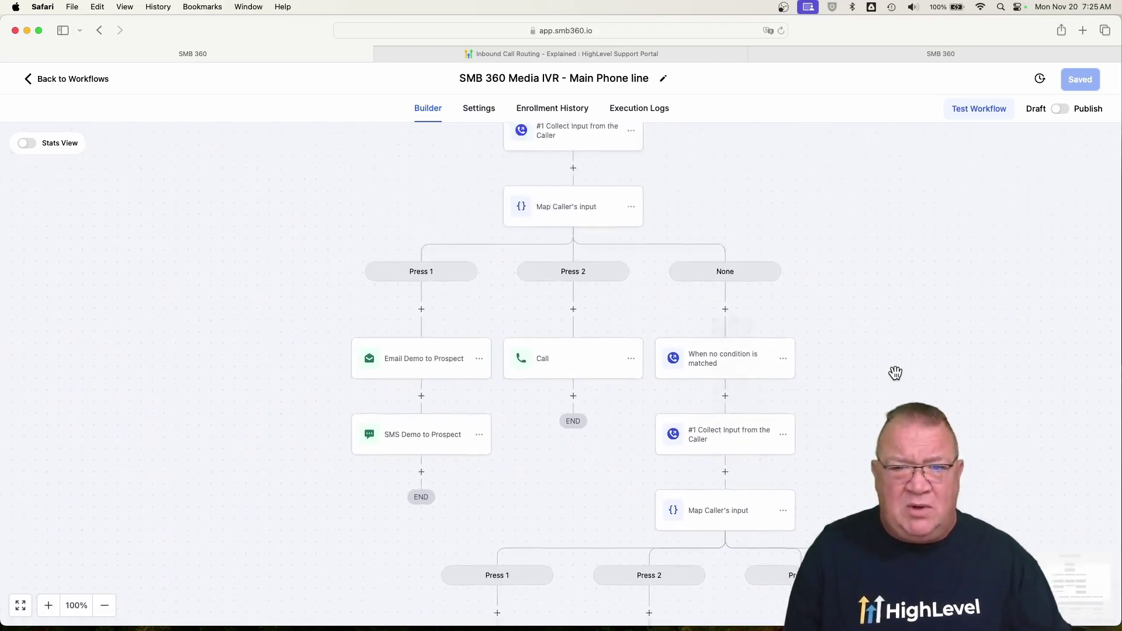
click(476, 180)
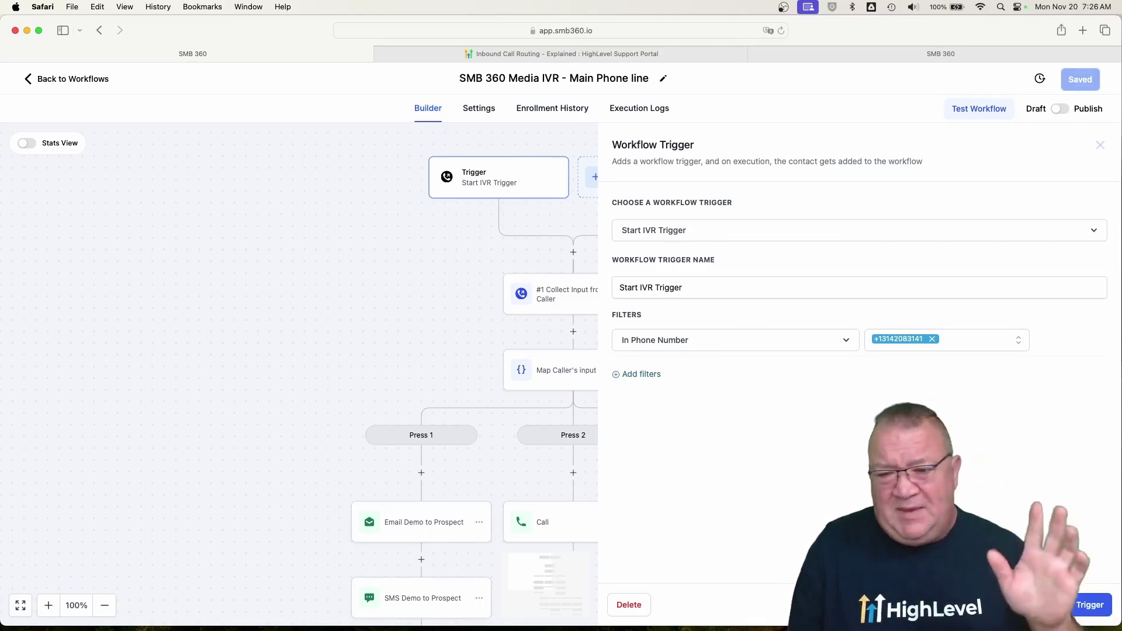
key(Escape)
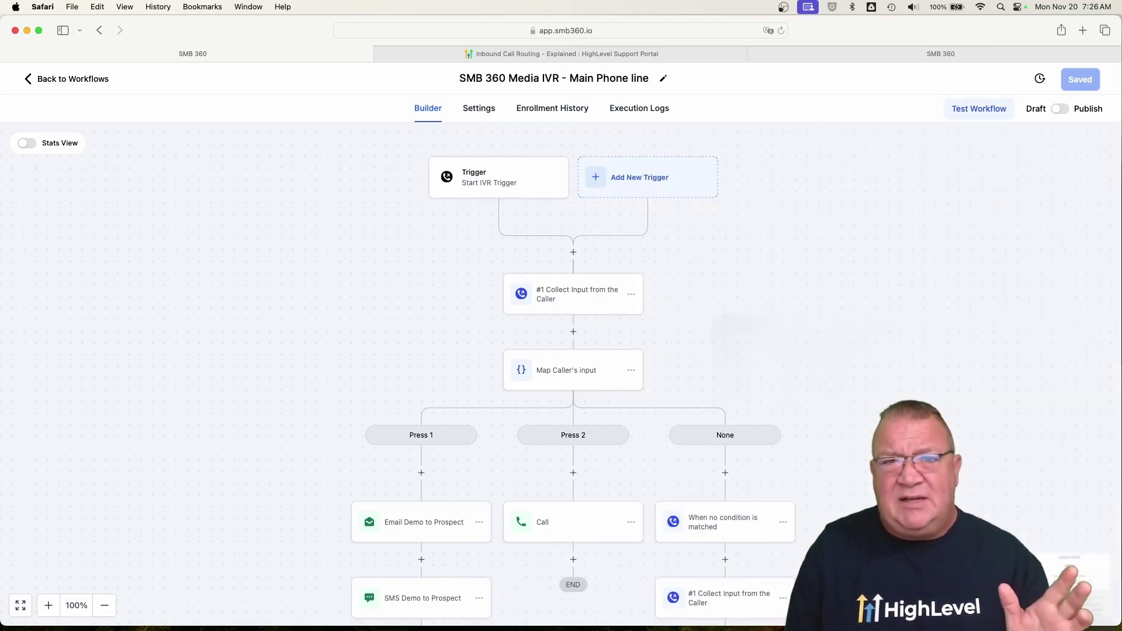
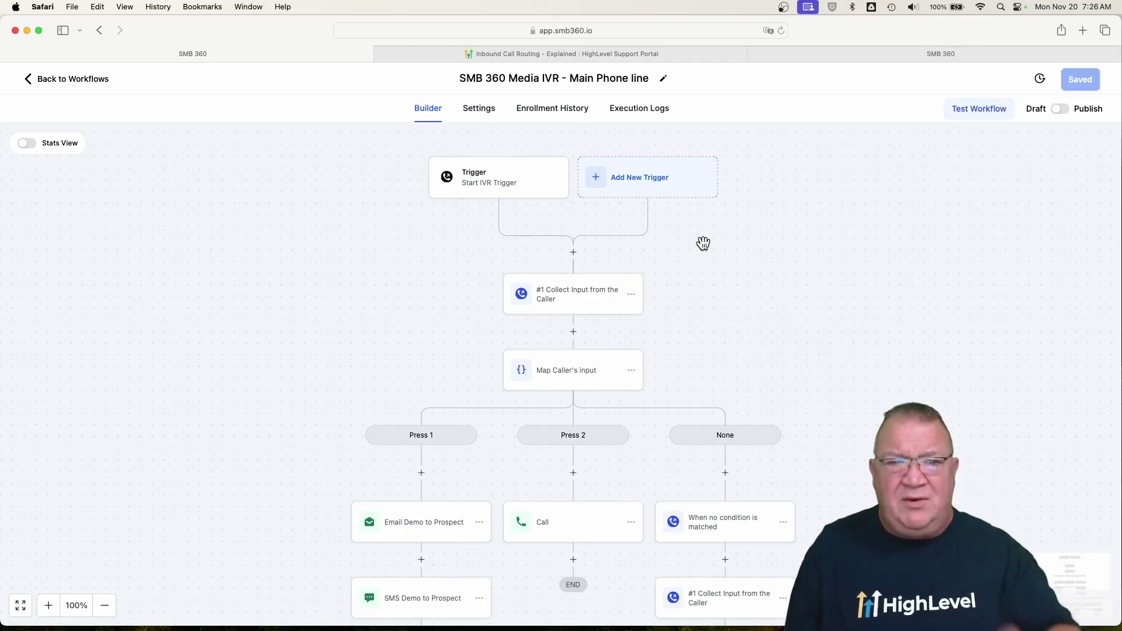
- Go back to the Inbound Call Routing article and reread decision steps 3 and 4 on call forwarding
click(555, 54)
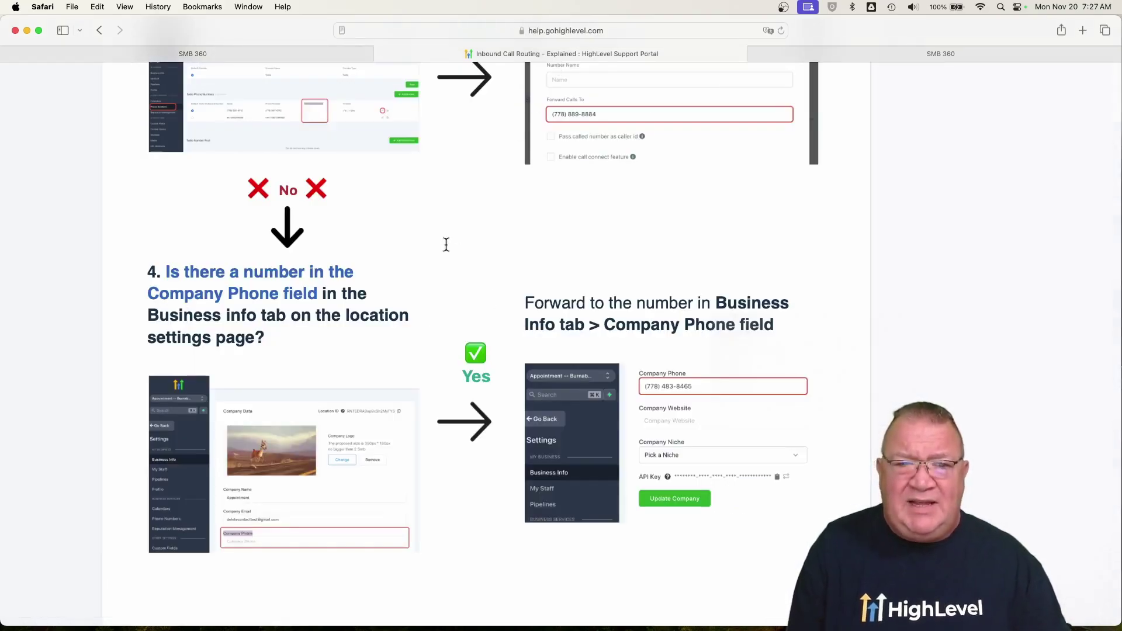
scroll(446, 245, up, 5)
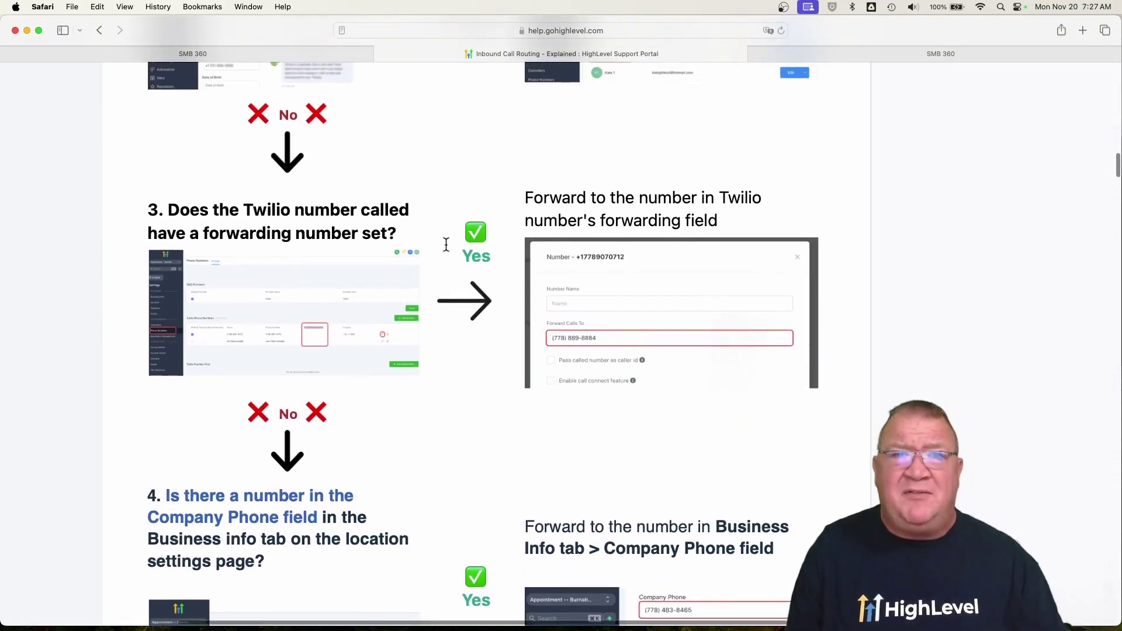
scroll(446, 245, down, 1)
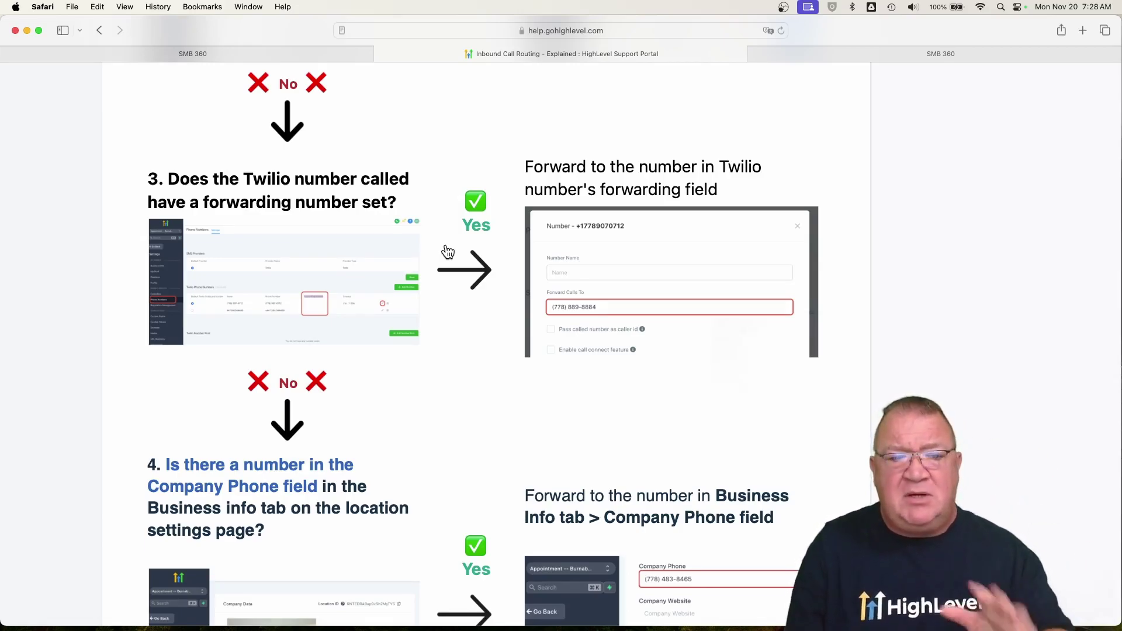
scroll(550, 326, down, 5)
scroll(549, 326, up, 5)
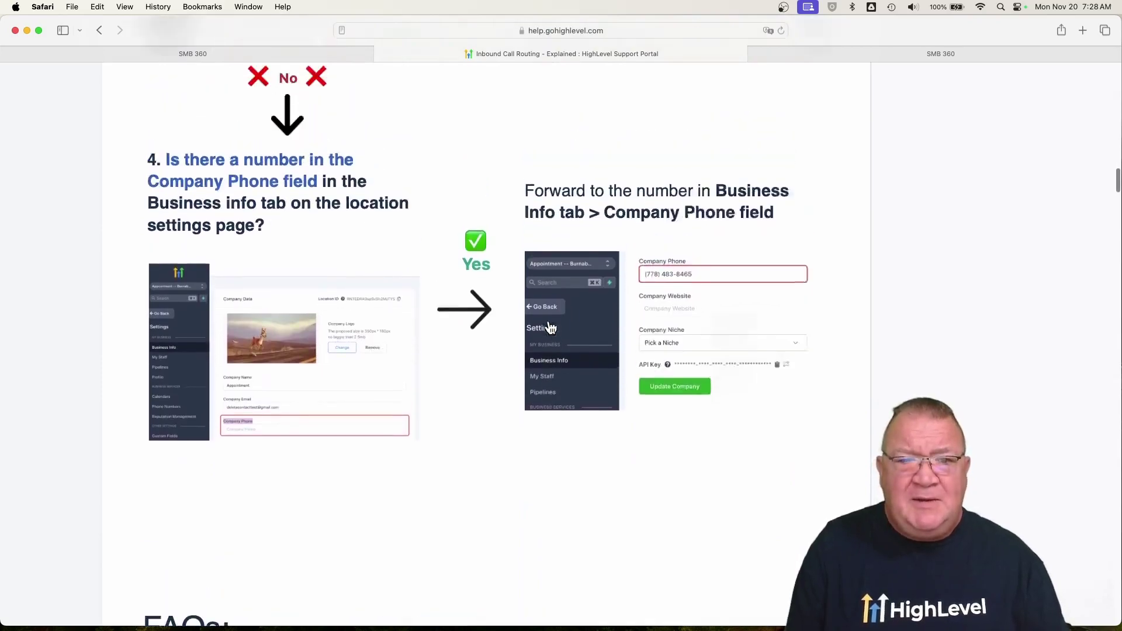
scroll(550, 328, up, 2)
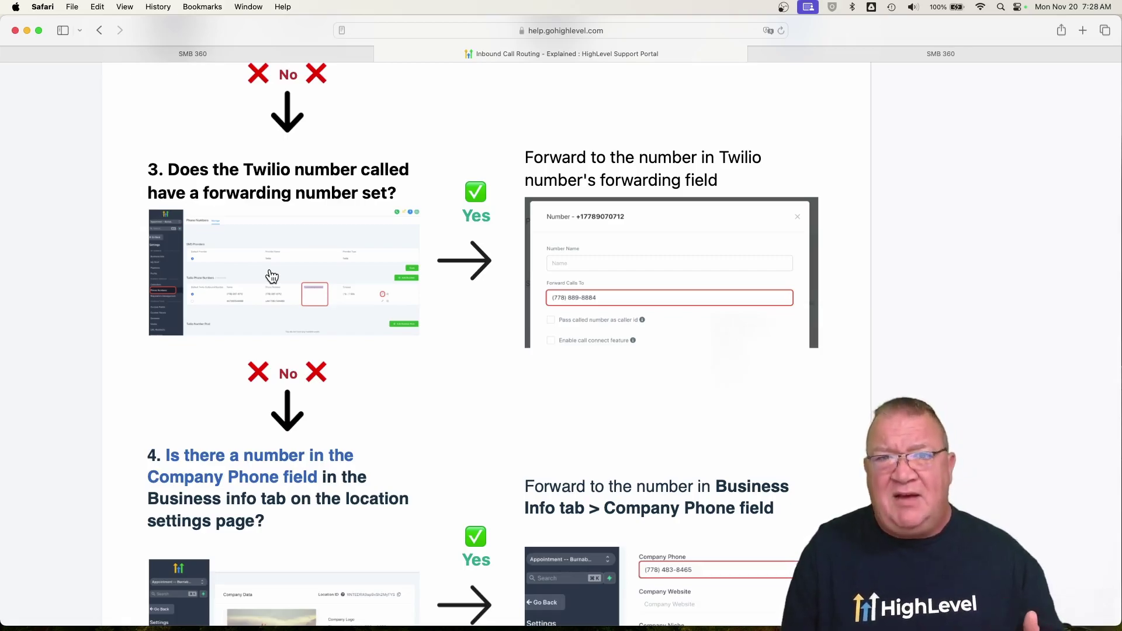
- Switch back to SMB 360, leave the workflow editor, and open the configuration of the default phone number in the Phone Numbers settings
click(167, 49)
click(58, 80)
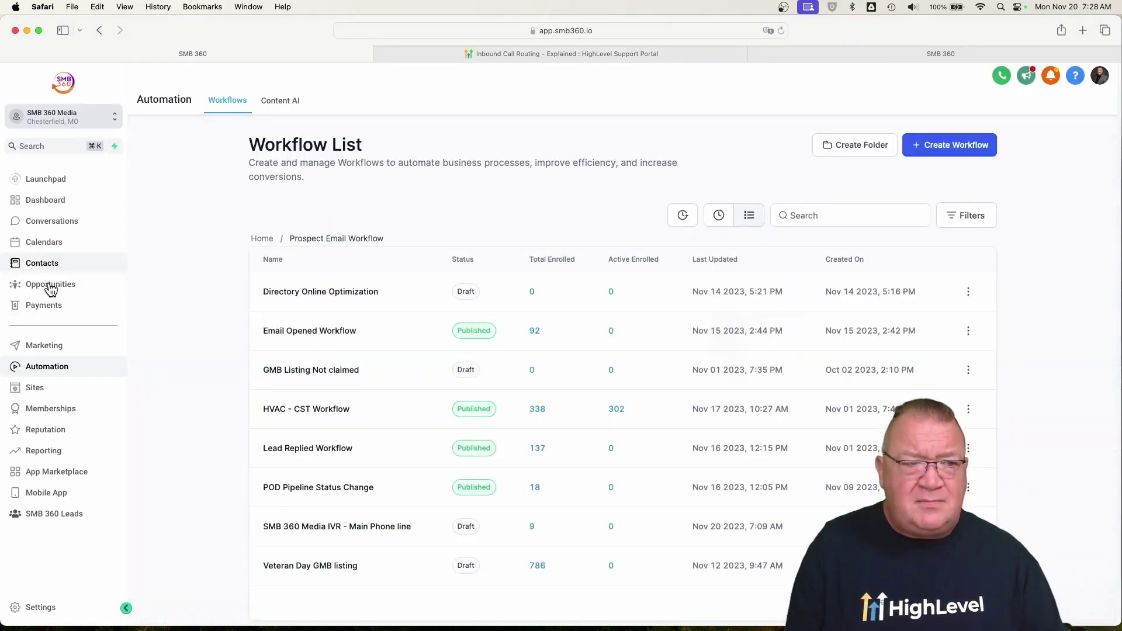
click(44, 608)
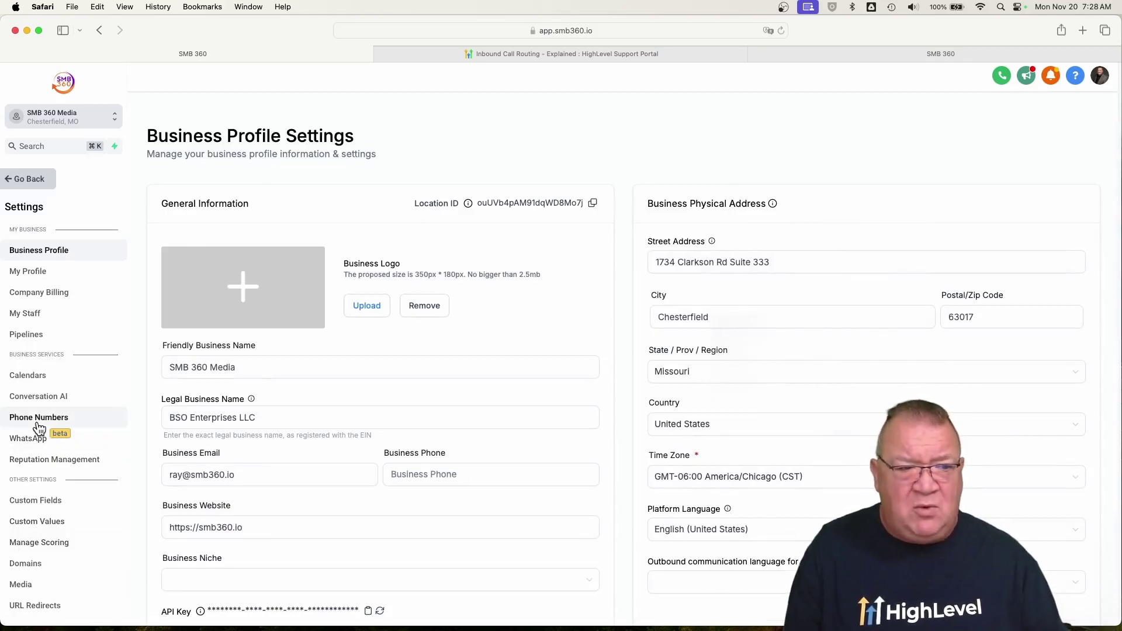
click(39, 417)
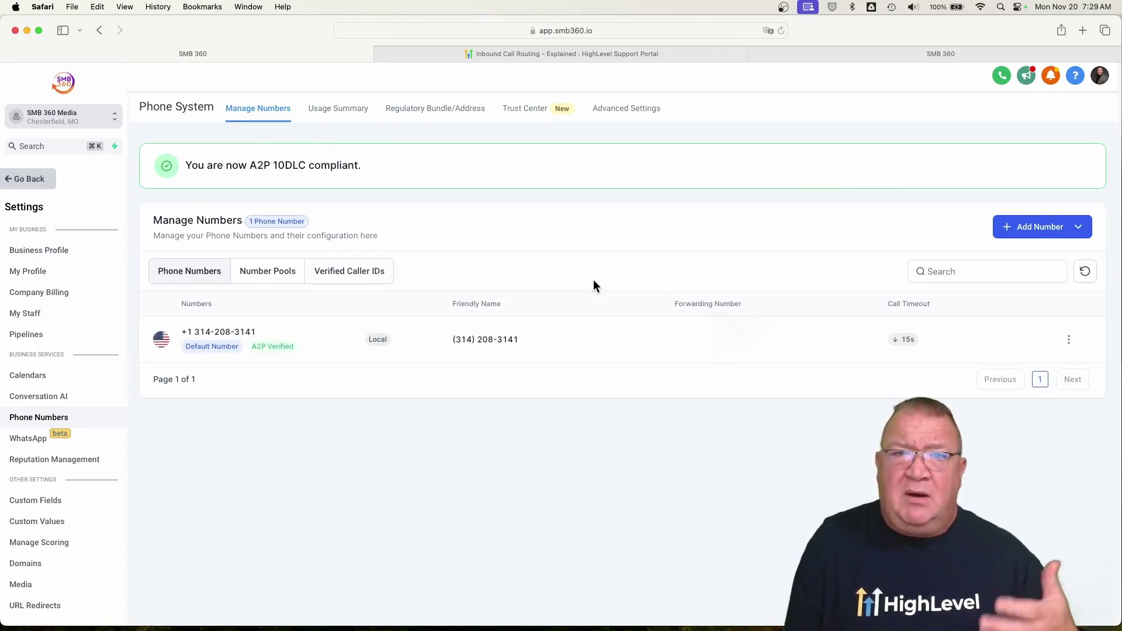
click(1069, 340)
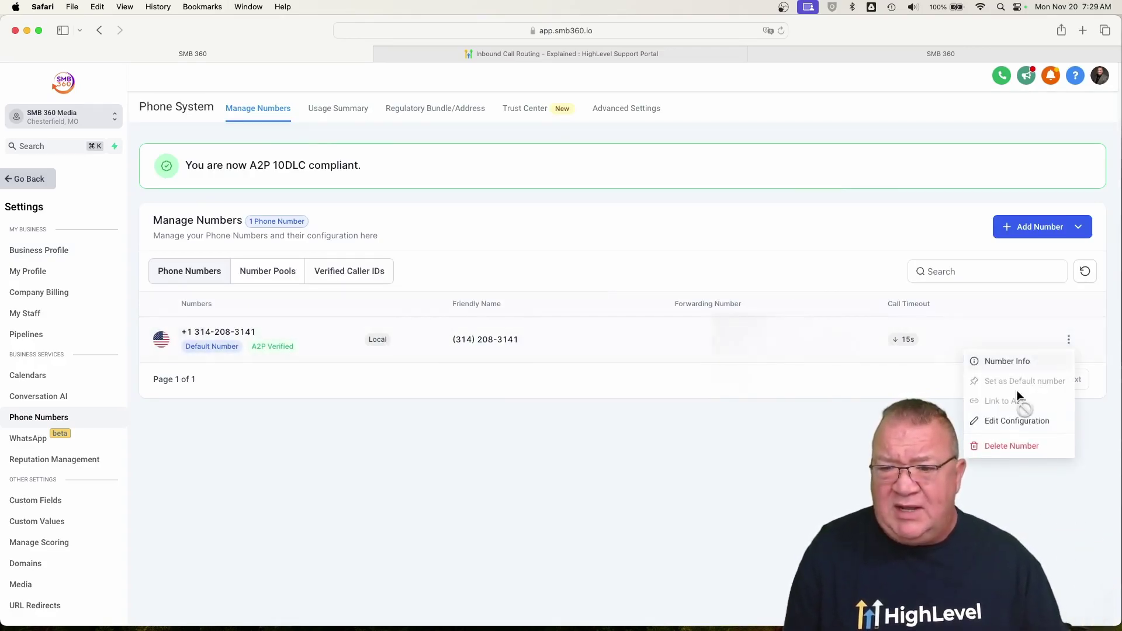
click(1007, 422)
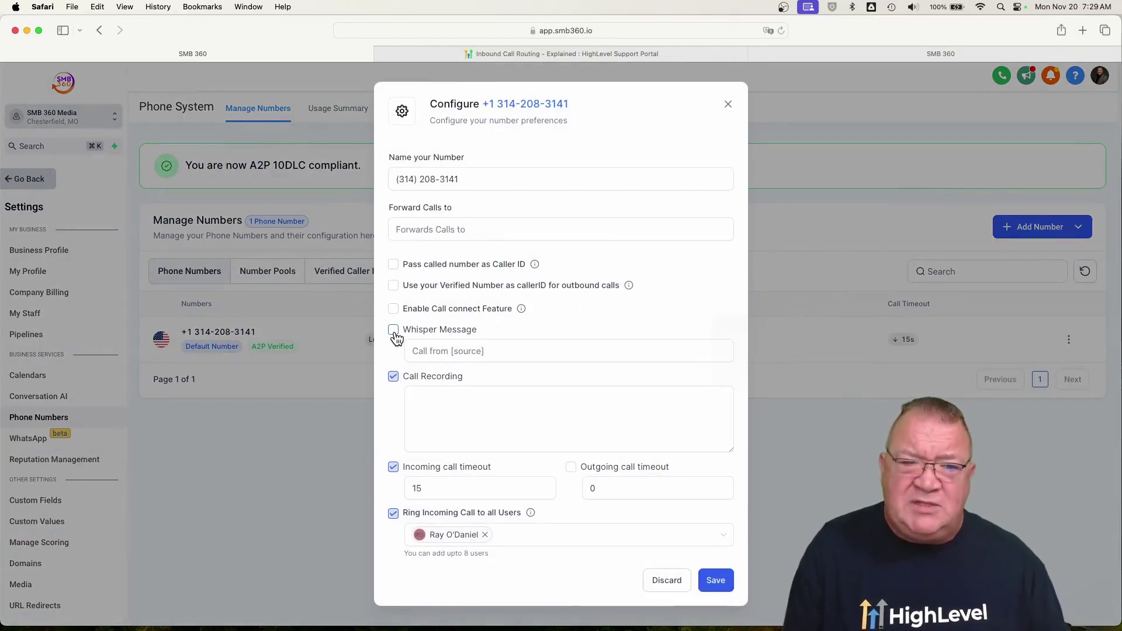
- Examine the number's forwarding, call connect, whisper message, call recording, incoming timeout and ring-all-users options, and discard the configuration without changes
scroll(395, 338, up, 5)
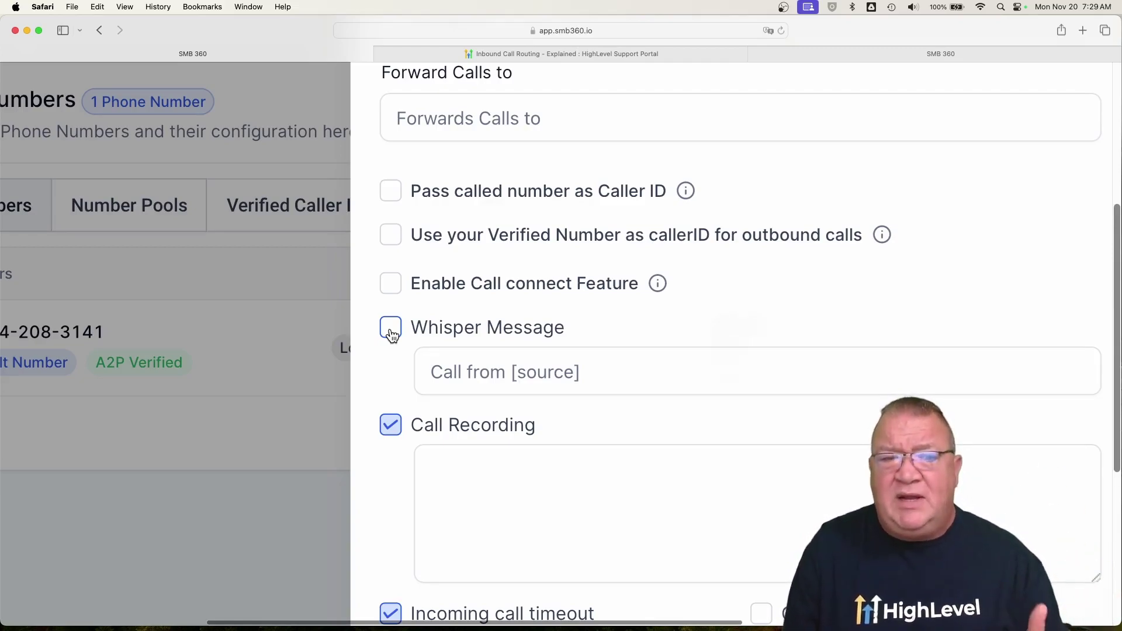
scroll(479, 356, down, 5)
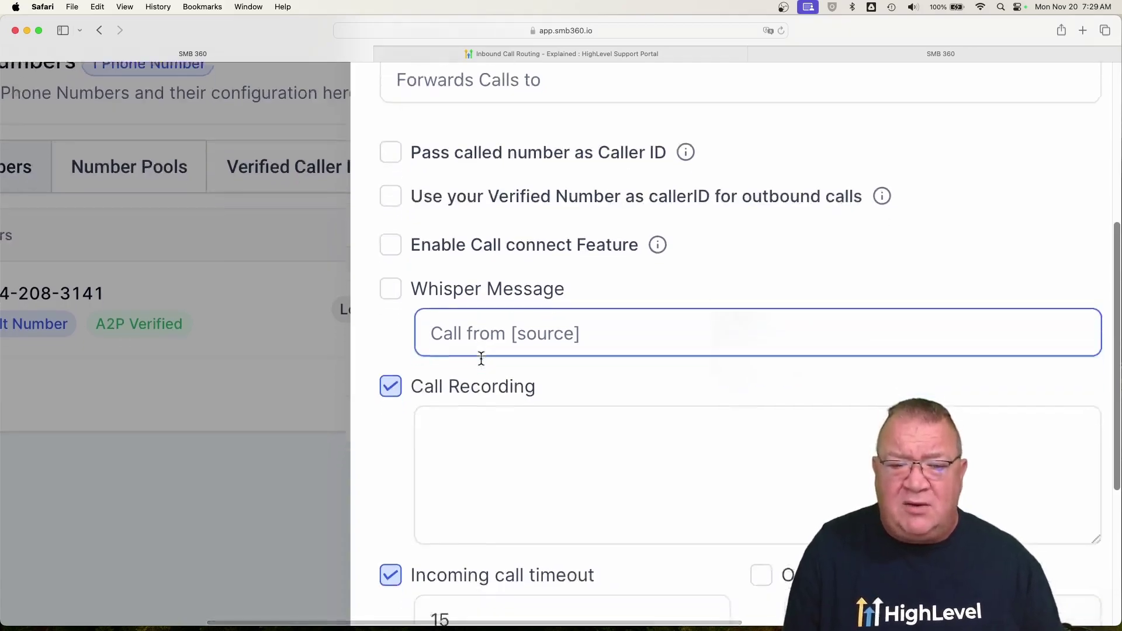
scroll(624, 582, up, 3)
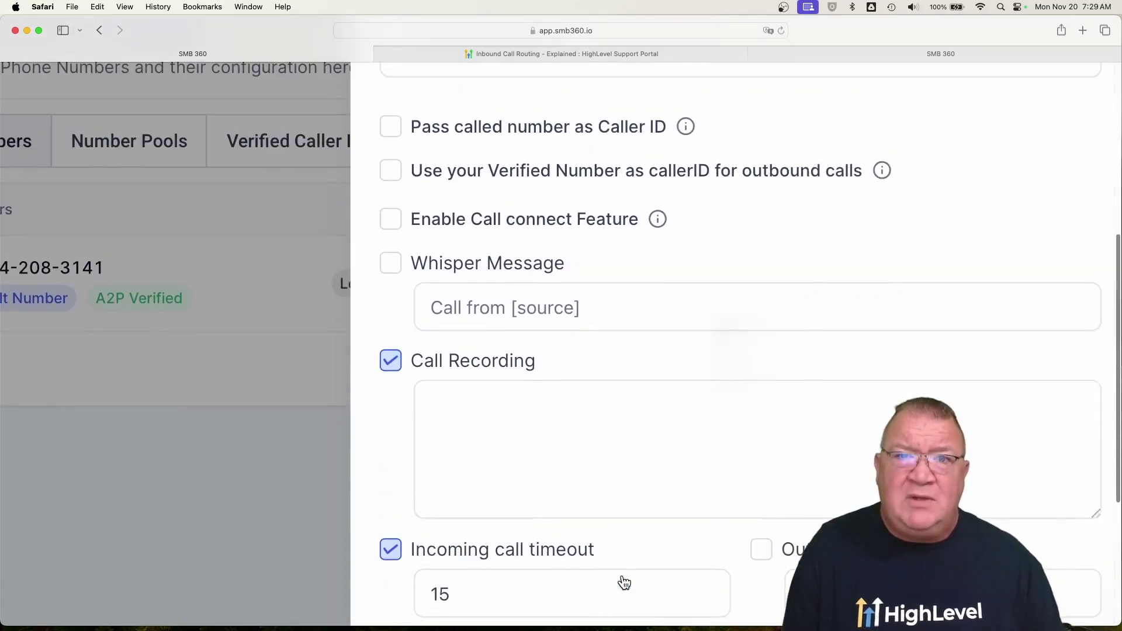
scroll(622, 576, down, 5)
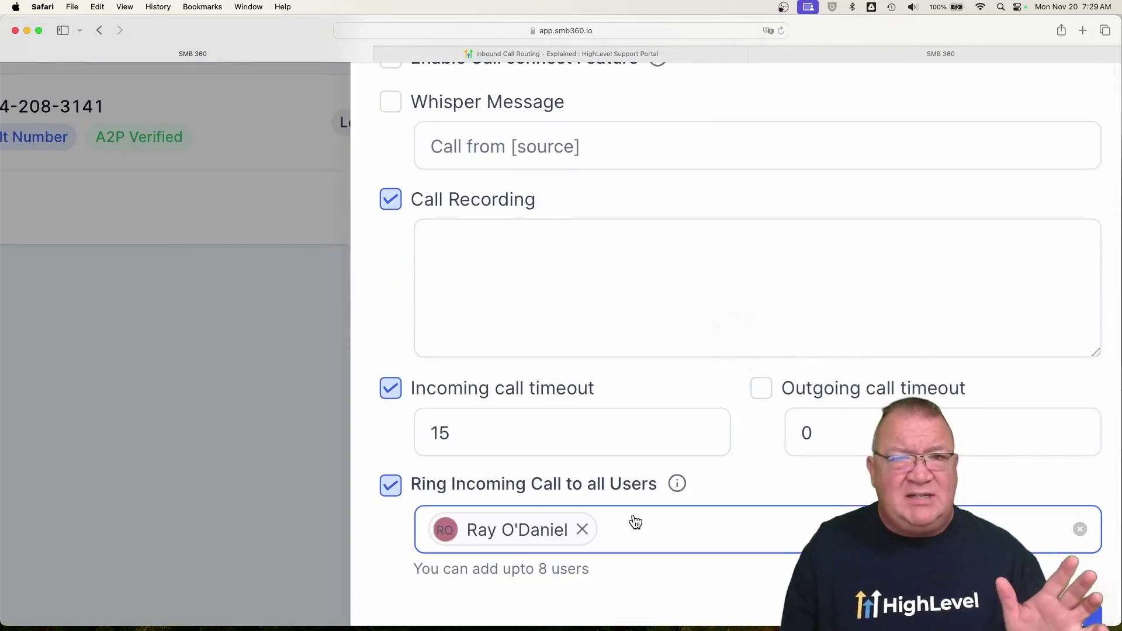
scroll(633, 523, up, 2)
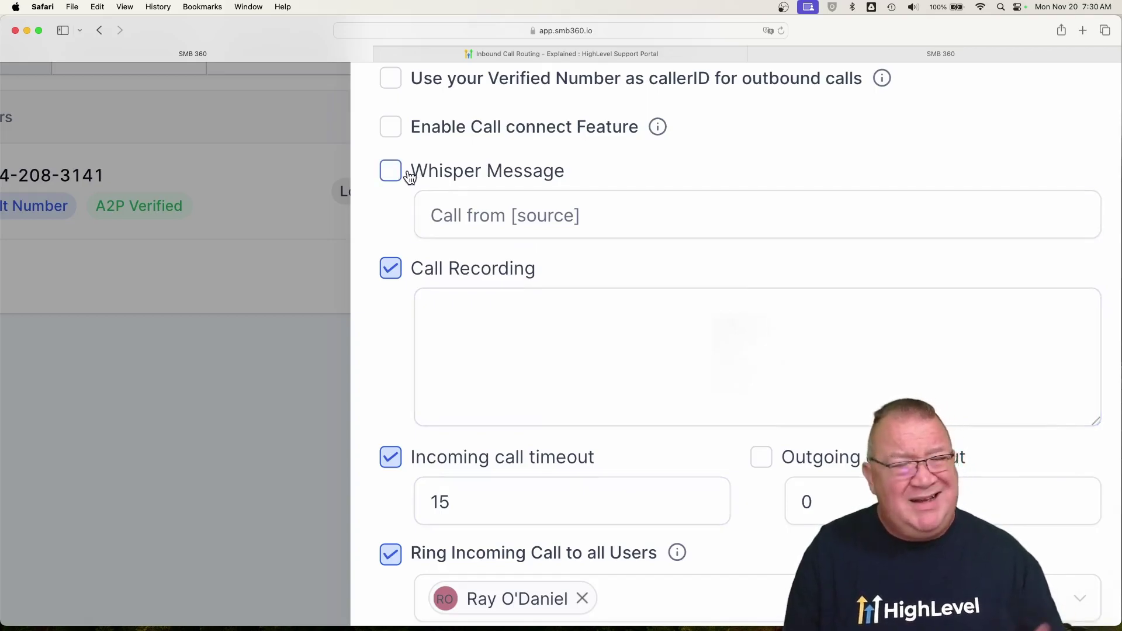
click(466, 204)
key(super+minus)
key(super+minus)
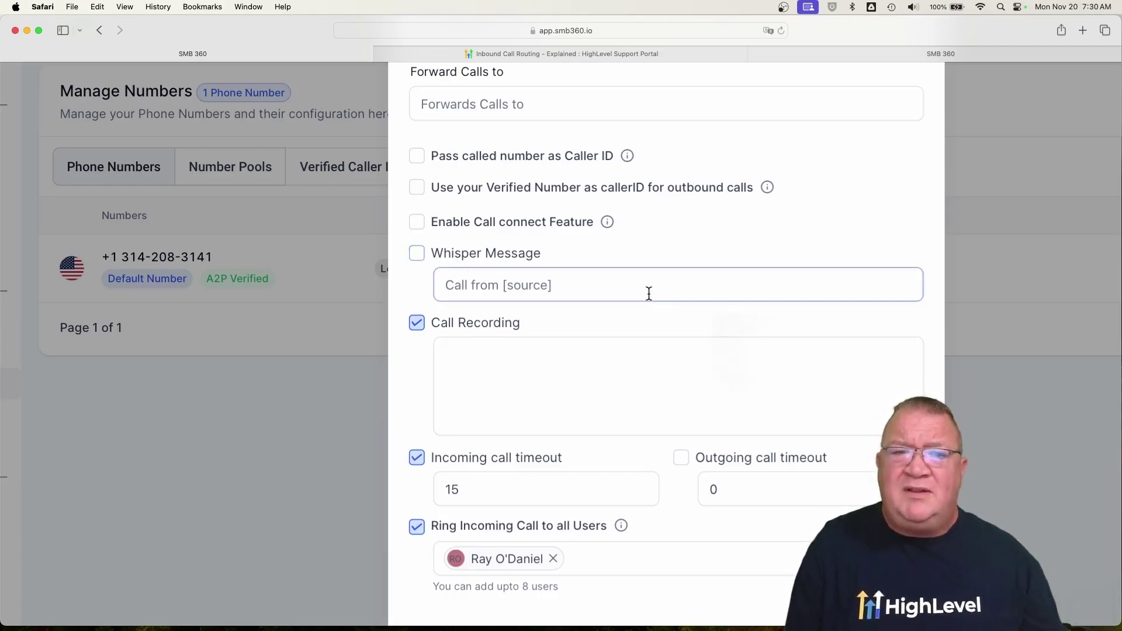
scroll(648, 292, up, 2)
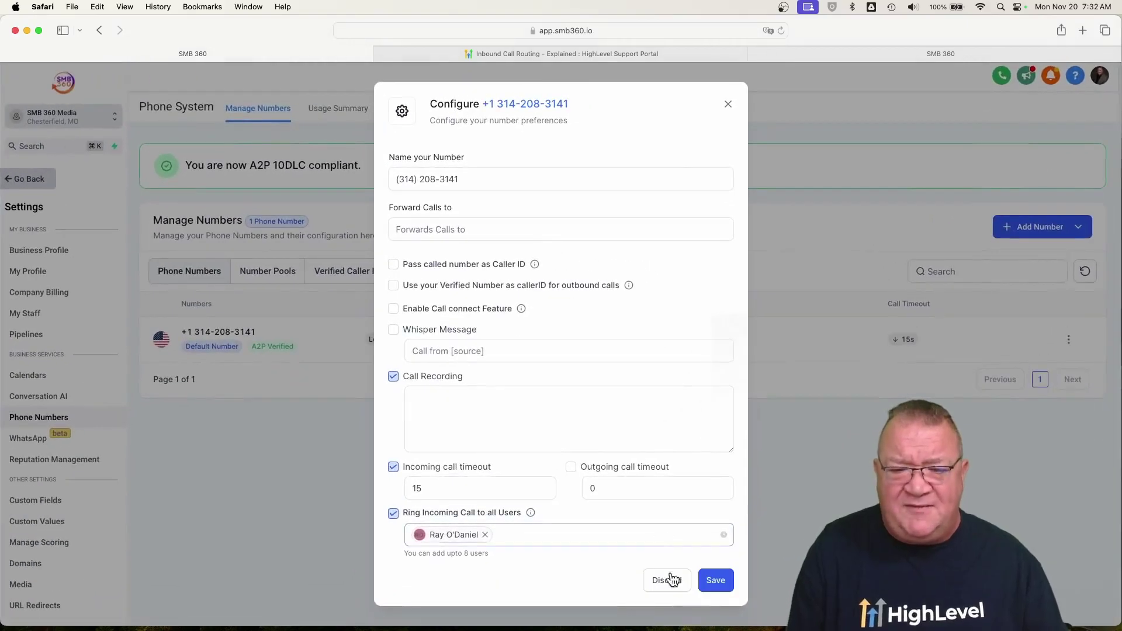
click(667, 582)
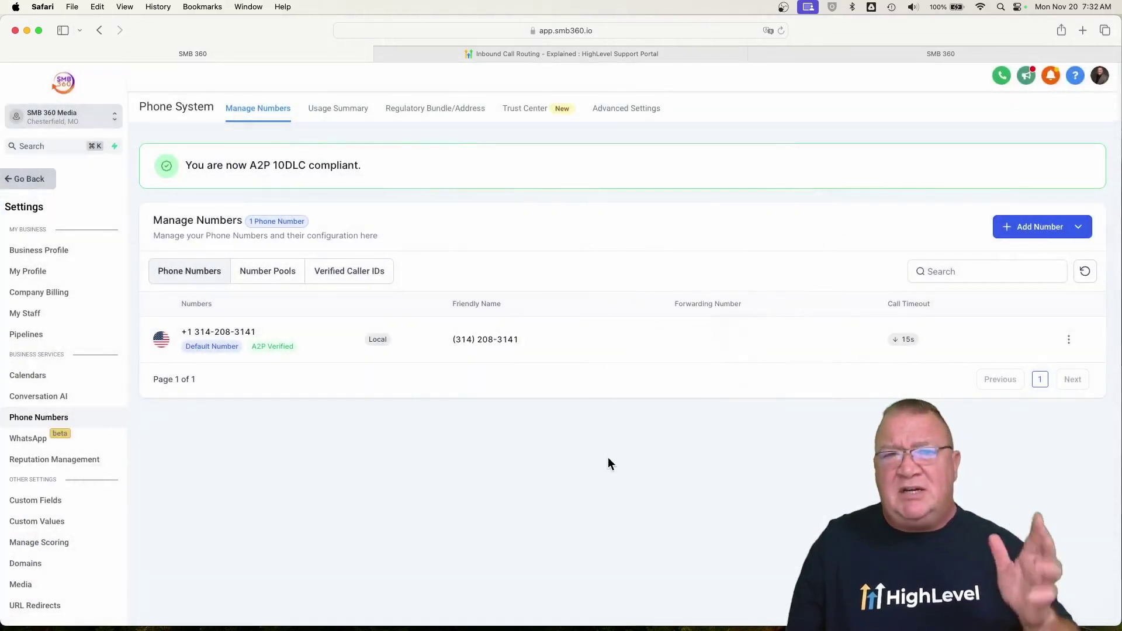